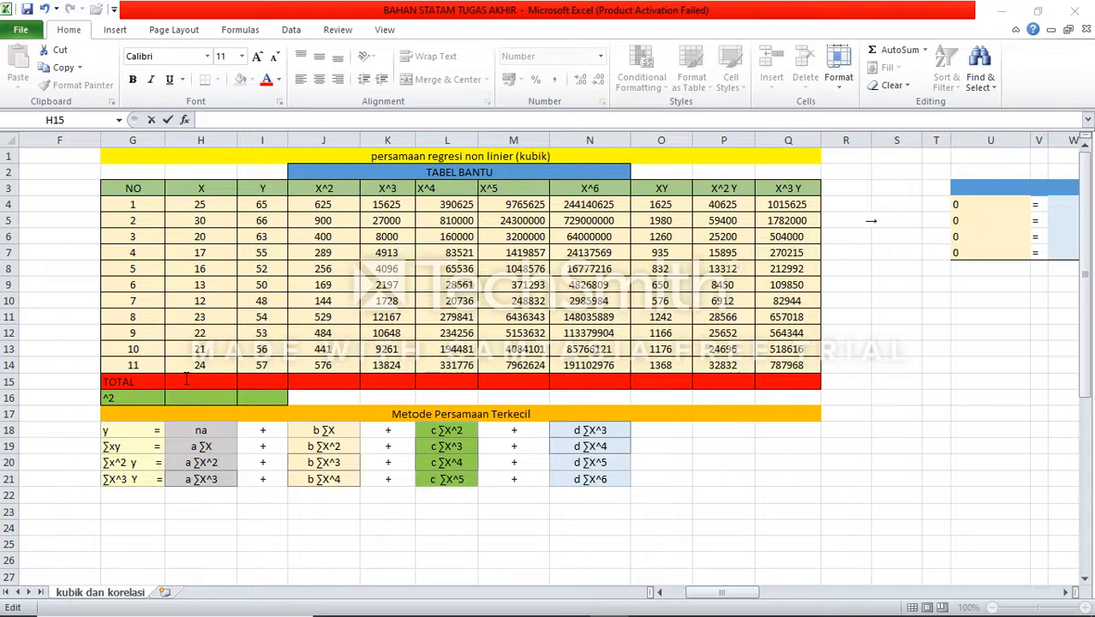
- Total the X column in cell H15 with the formula =SUM(H4:H14)
left_click(186, 380)
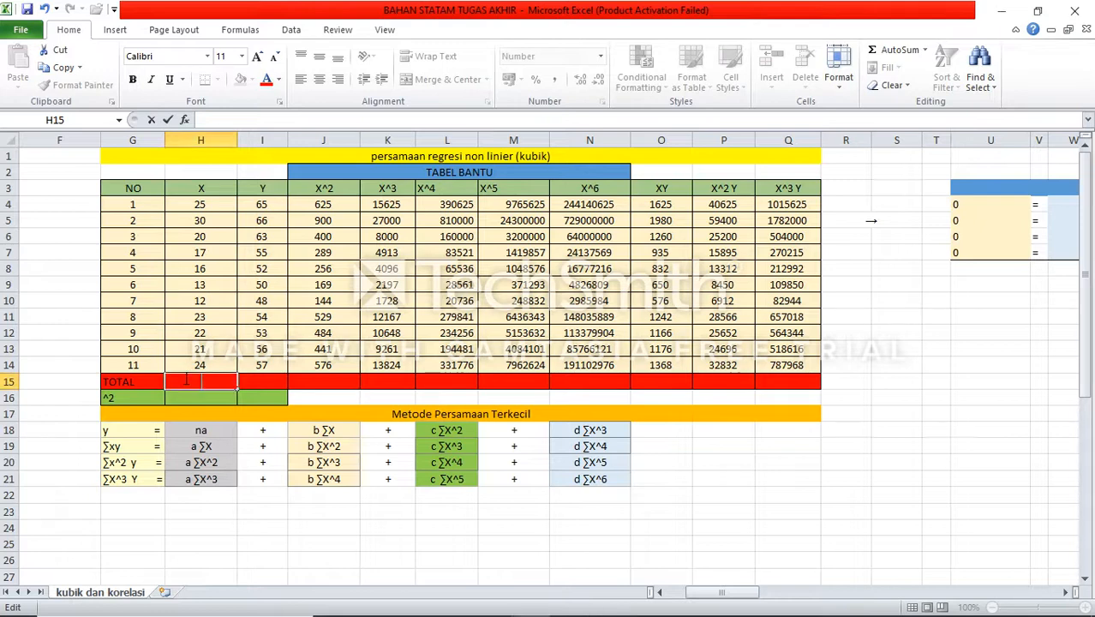
type("=")
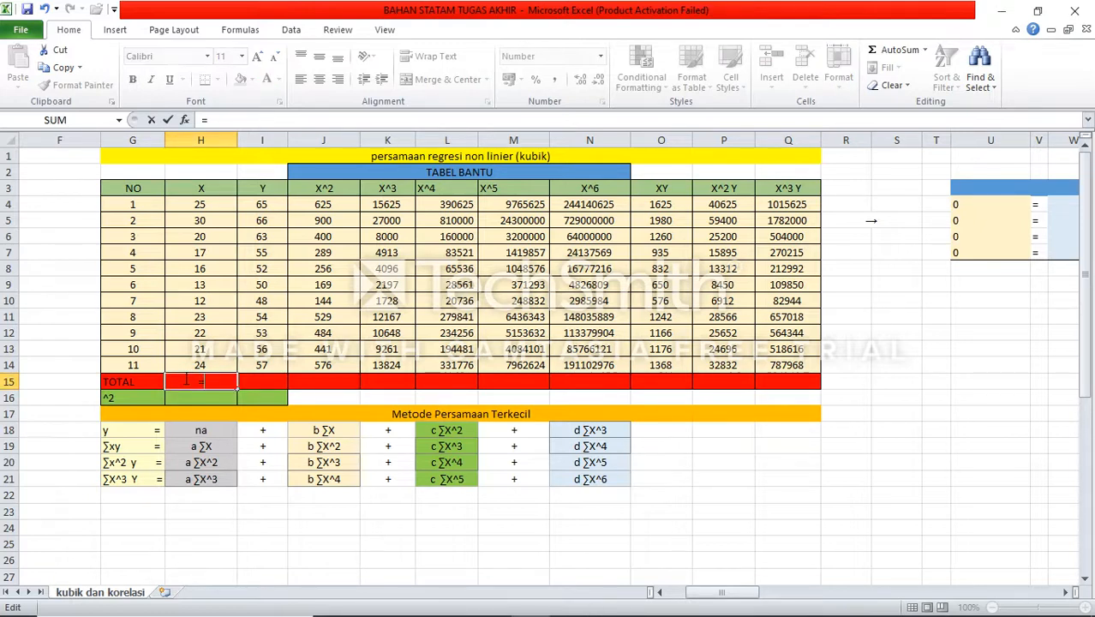
type("s")
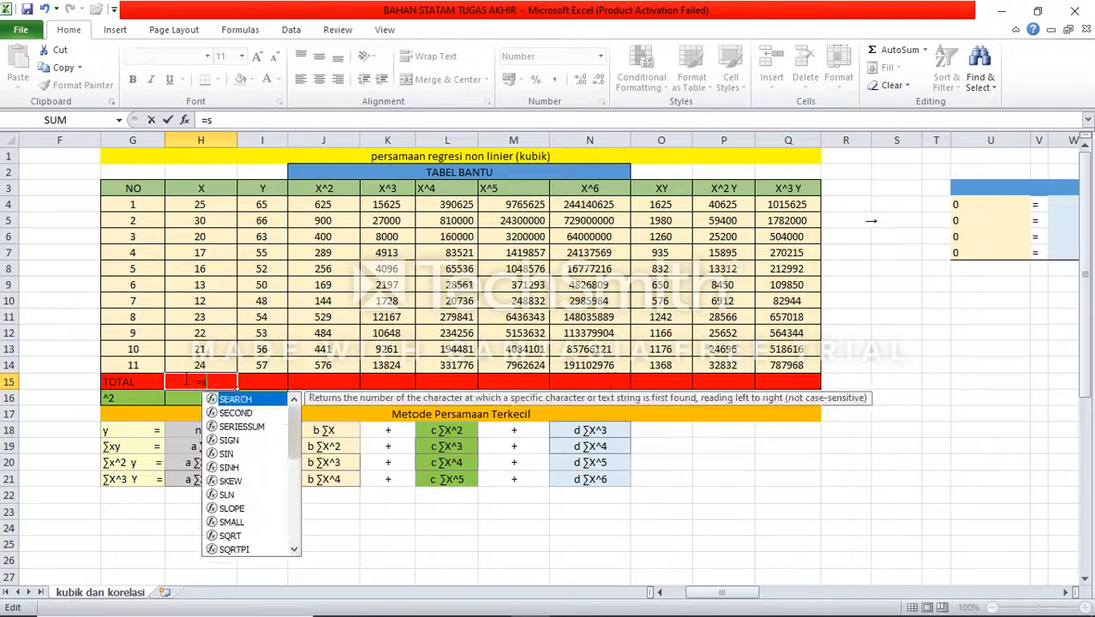
type("um")
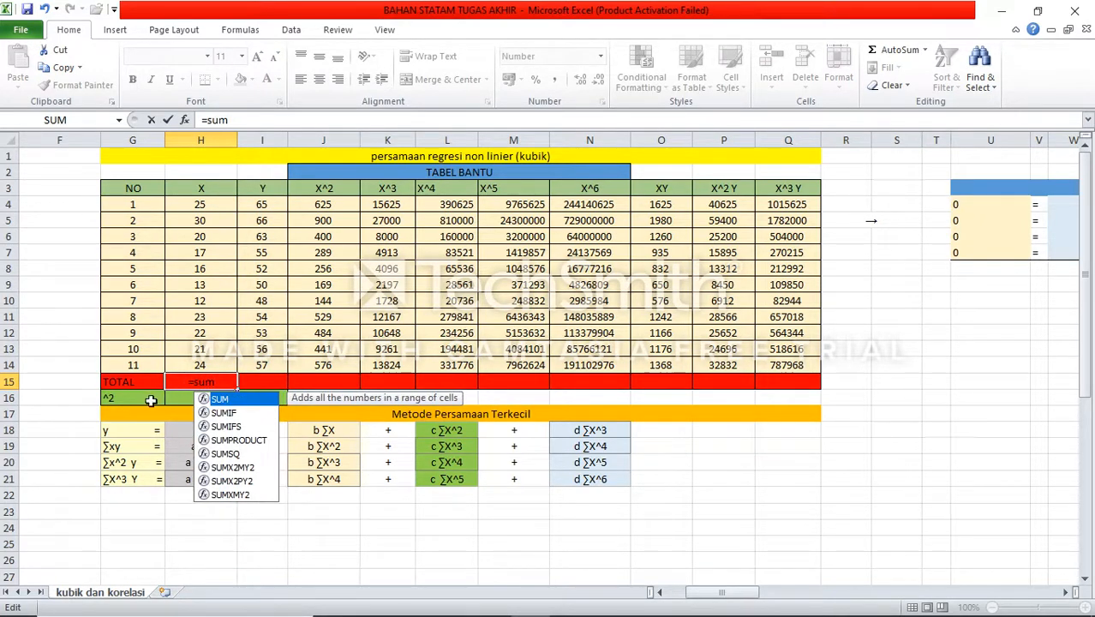
double_click(220, 401)
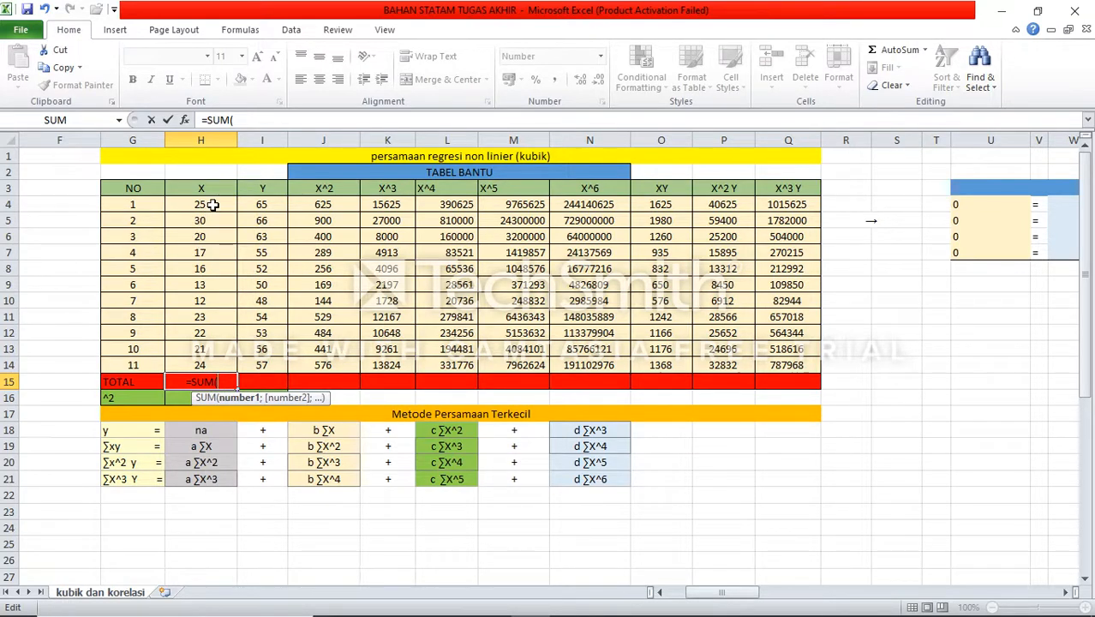
left_click_drag(212, 204, 232, 365)
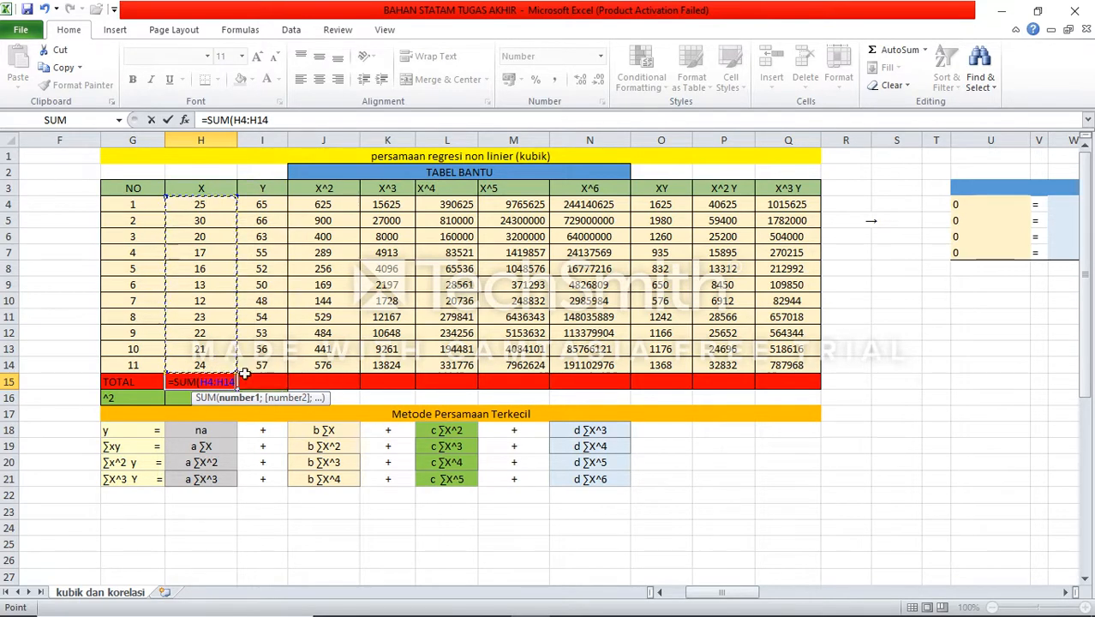
type(")")
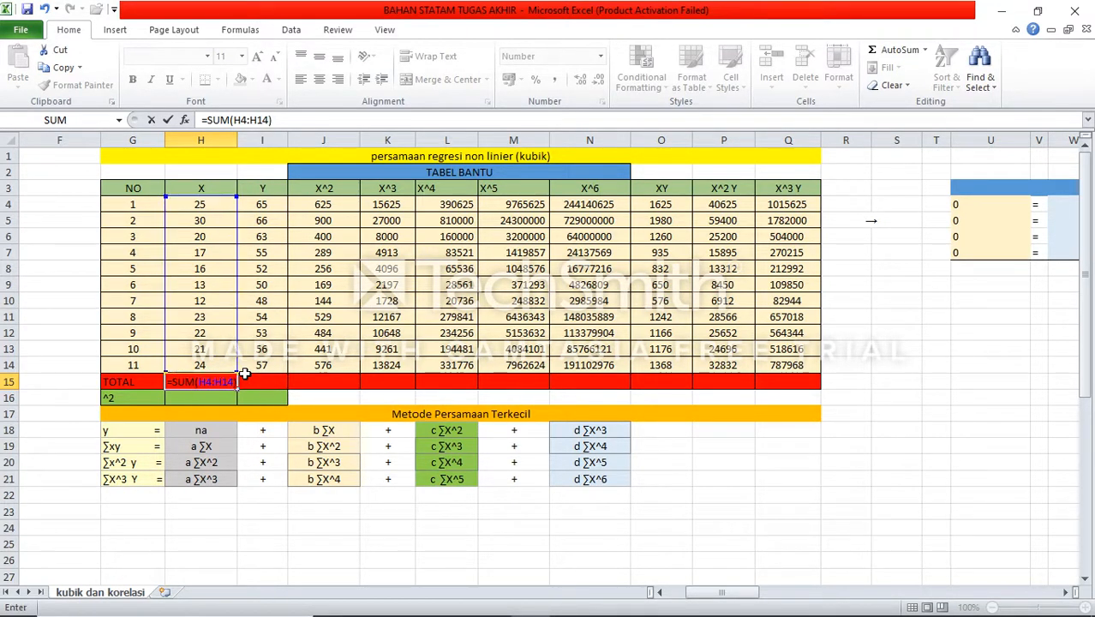
key("Return")
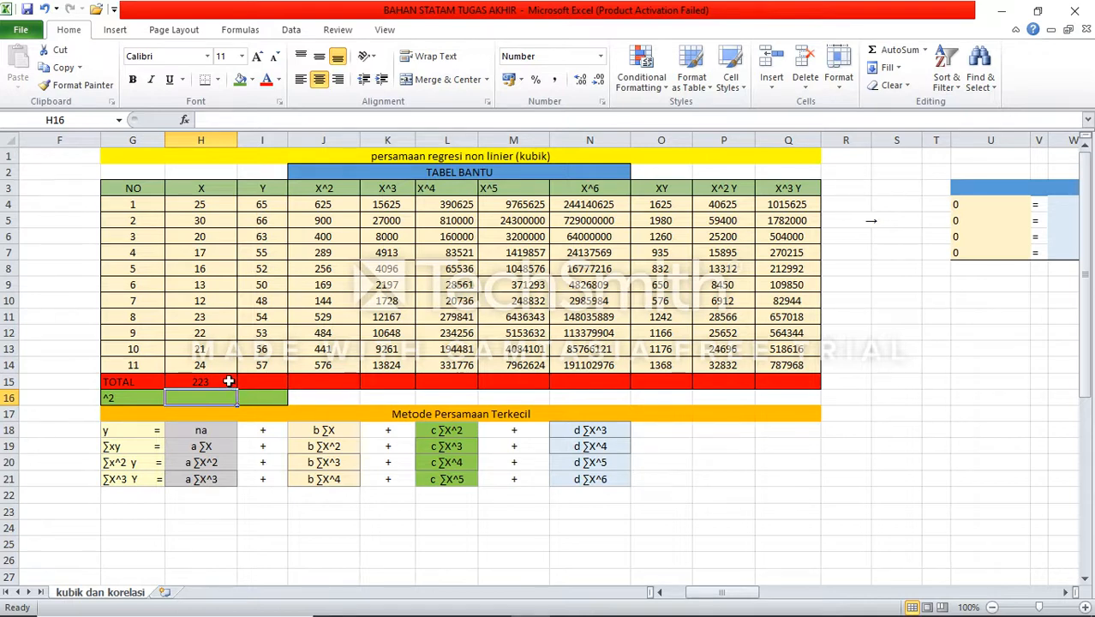
- Fill the X total formula across the TOTAL row from H15 through Q15
left_click(234, 387)
left_click_drag(235, 389, 798, 385)
left_click(609, 399)
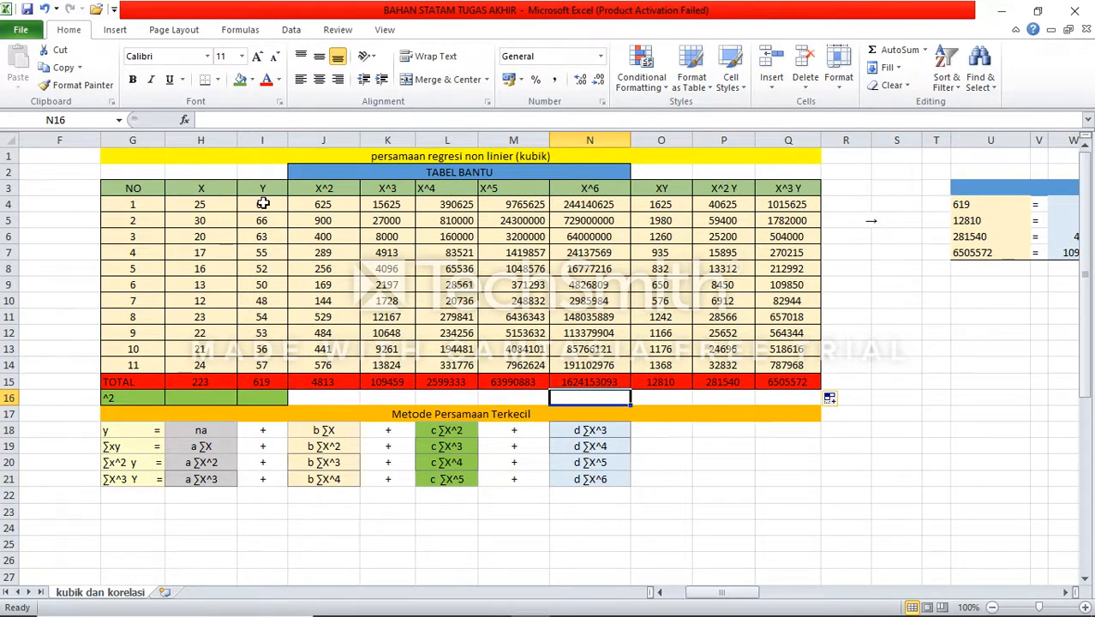
- Square the X total in cell H16 with the formula =H15^2
left_click(203, 398)
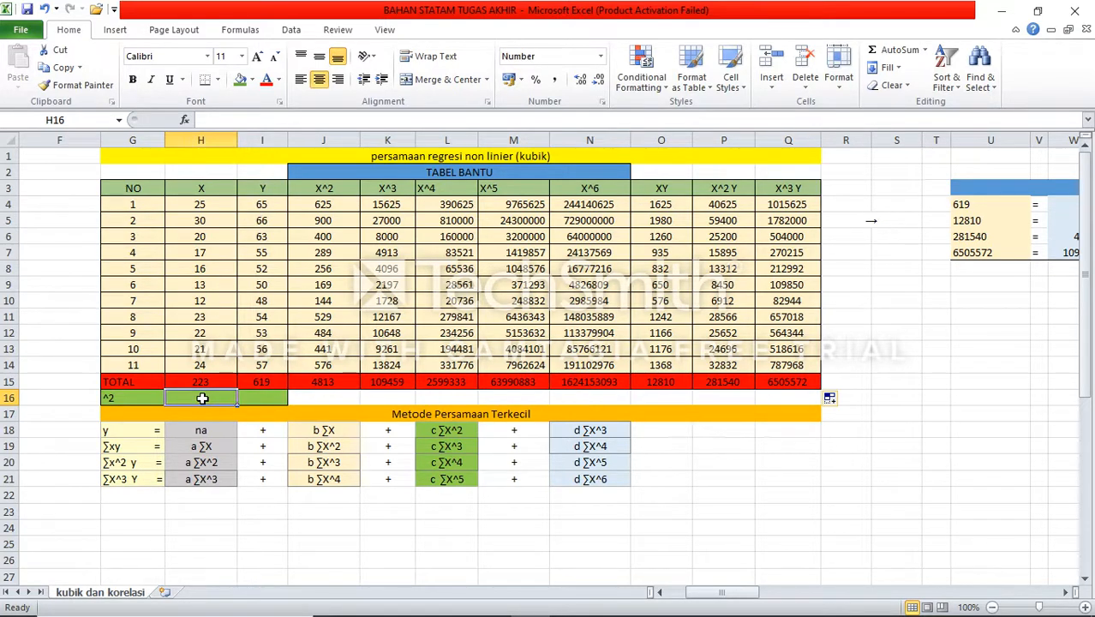
double_click(203, 398)
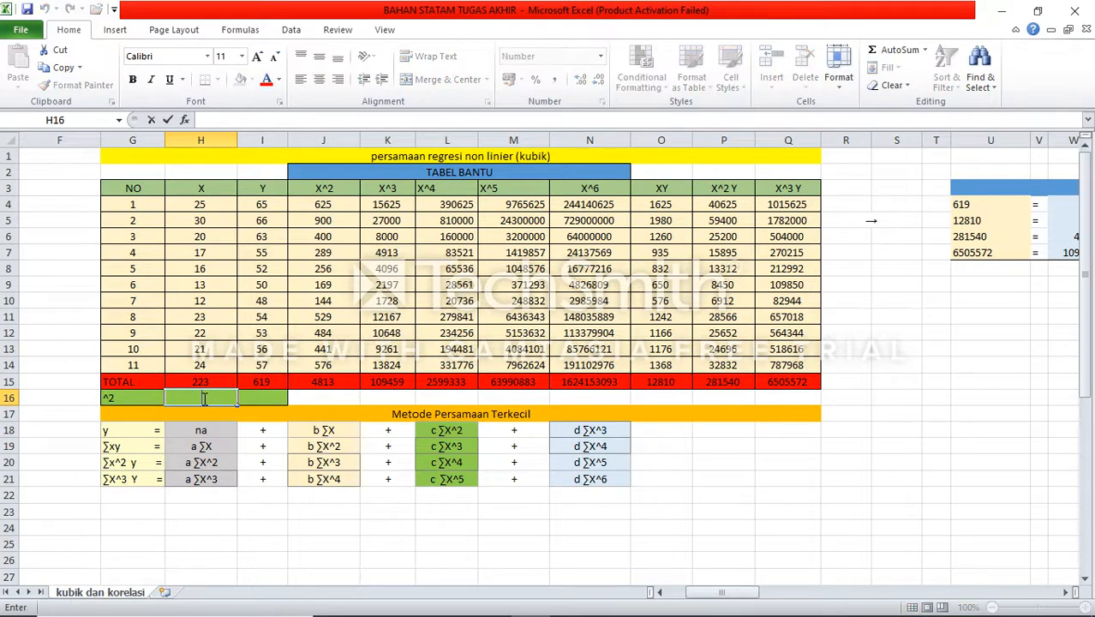
type("=")
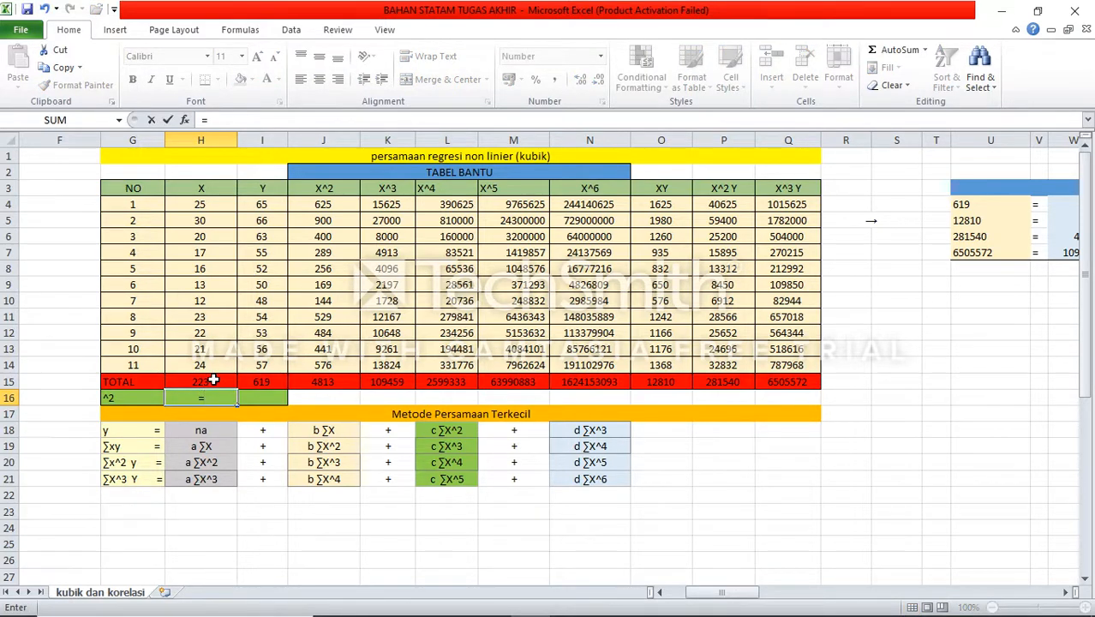
left_click(213, 380)
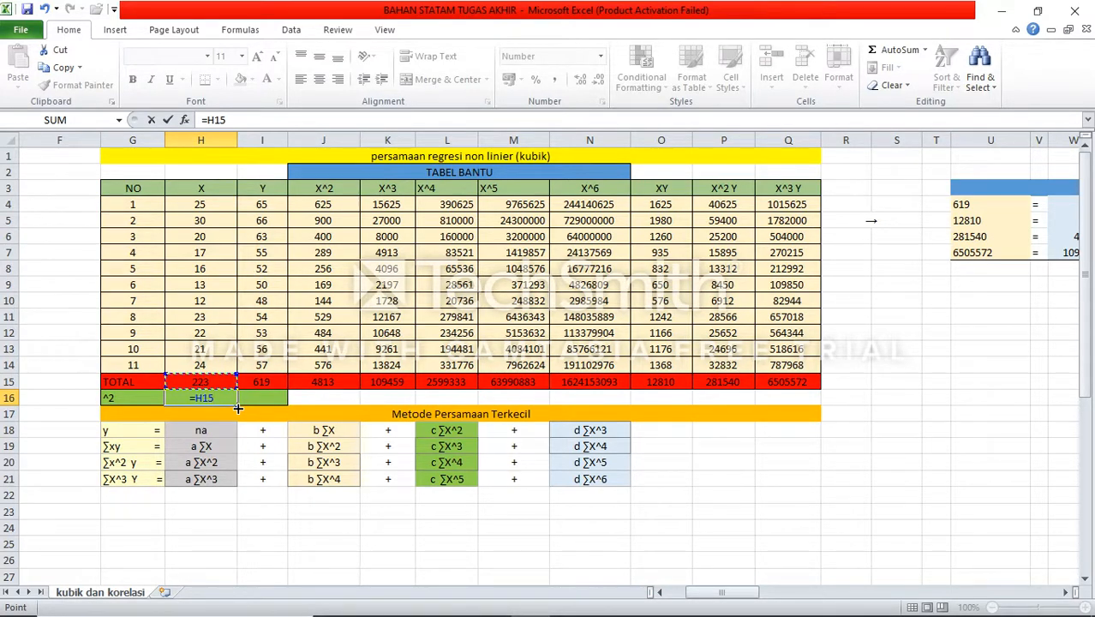
type("^2")
key("Return")
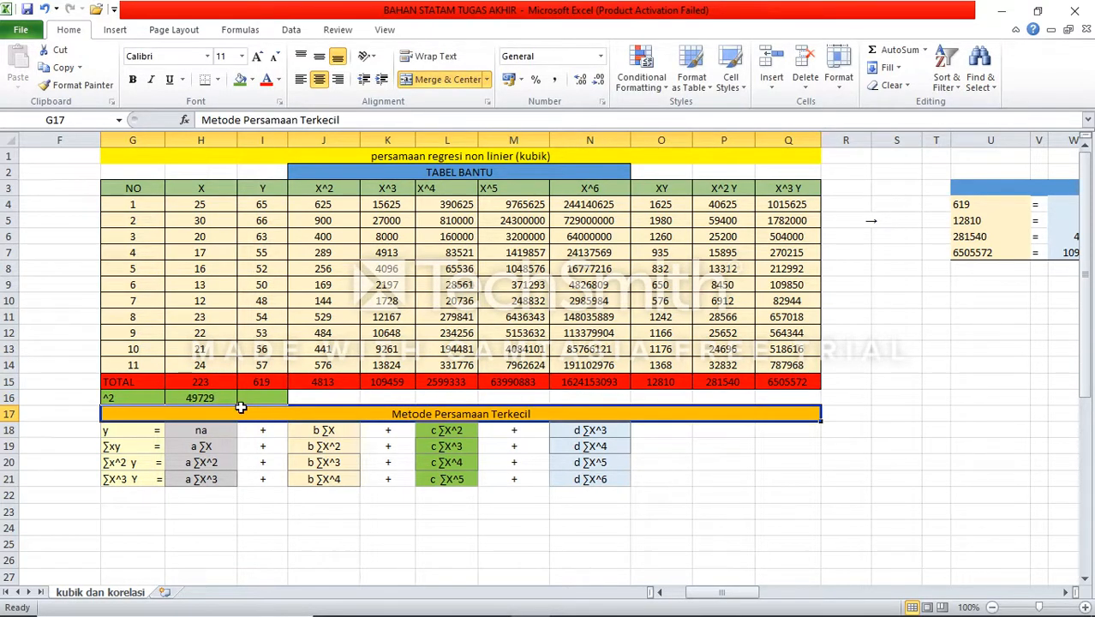
- Fill the squared-total formula from H16 into I16 for the Y total
left_click(233, 399)
double_click(233, 399)
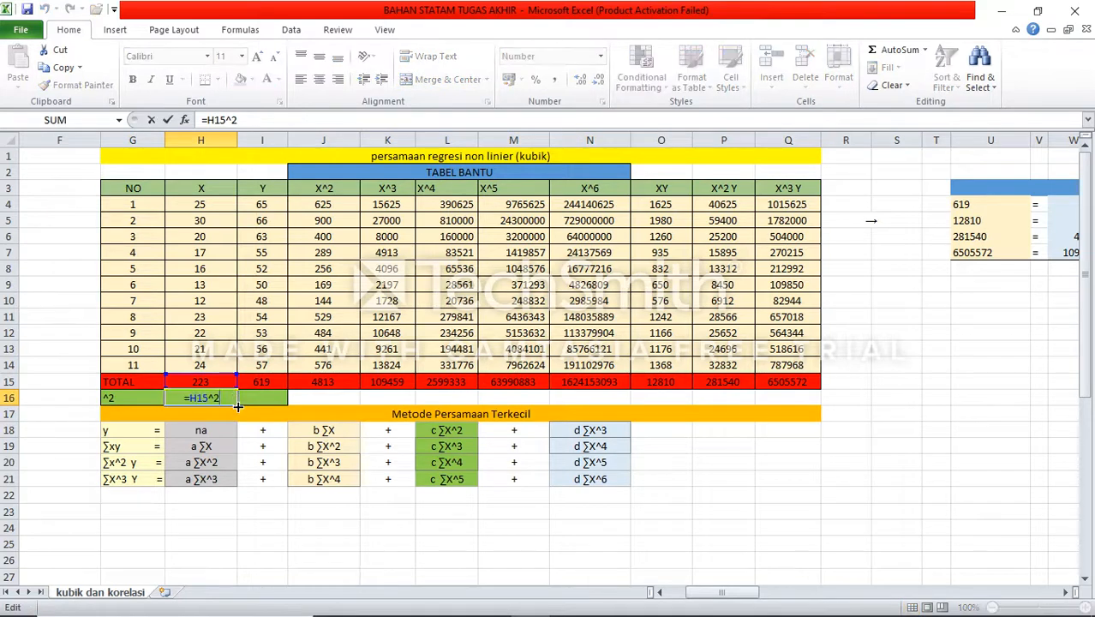
left_click_drag(238, 403, 278, 408)
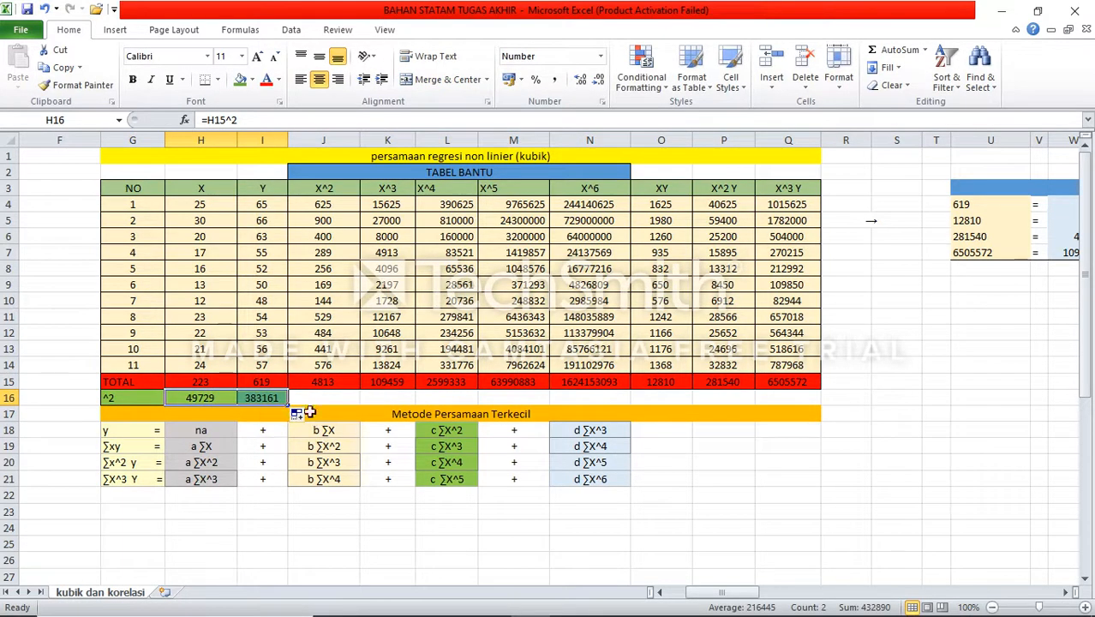
left_click(280, 381)
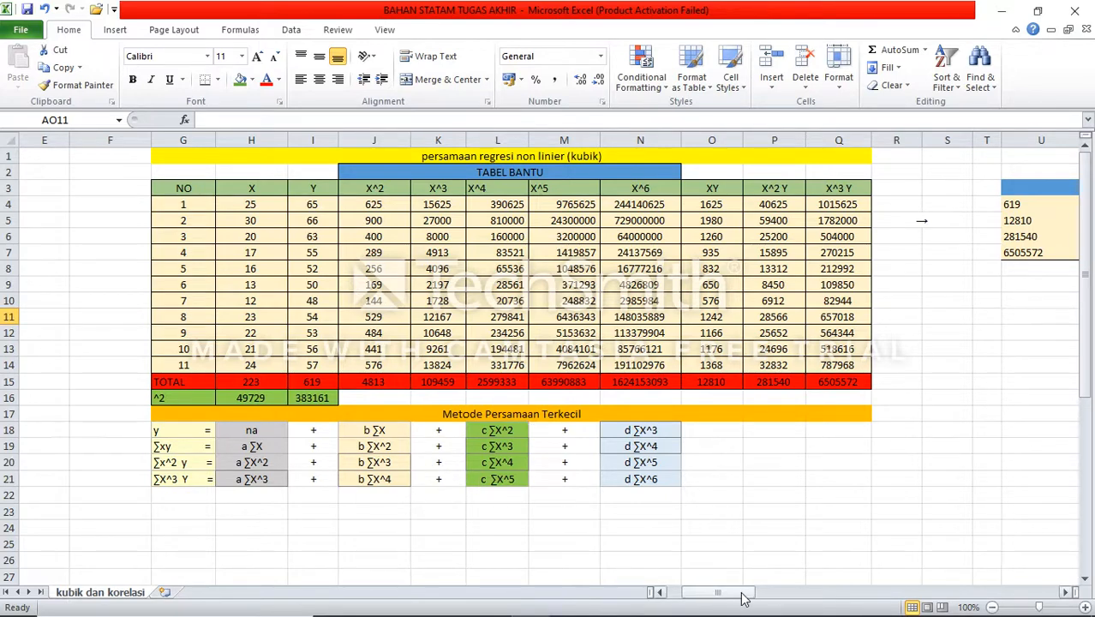
- Compute the inverse of the 4×4 matrix in AS10:AV13 with the array formula =MINVERSE(AK4:AN7)
left_click_drag(744, 597, 788, 597)
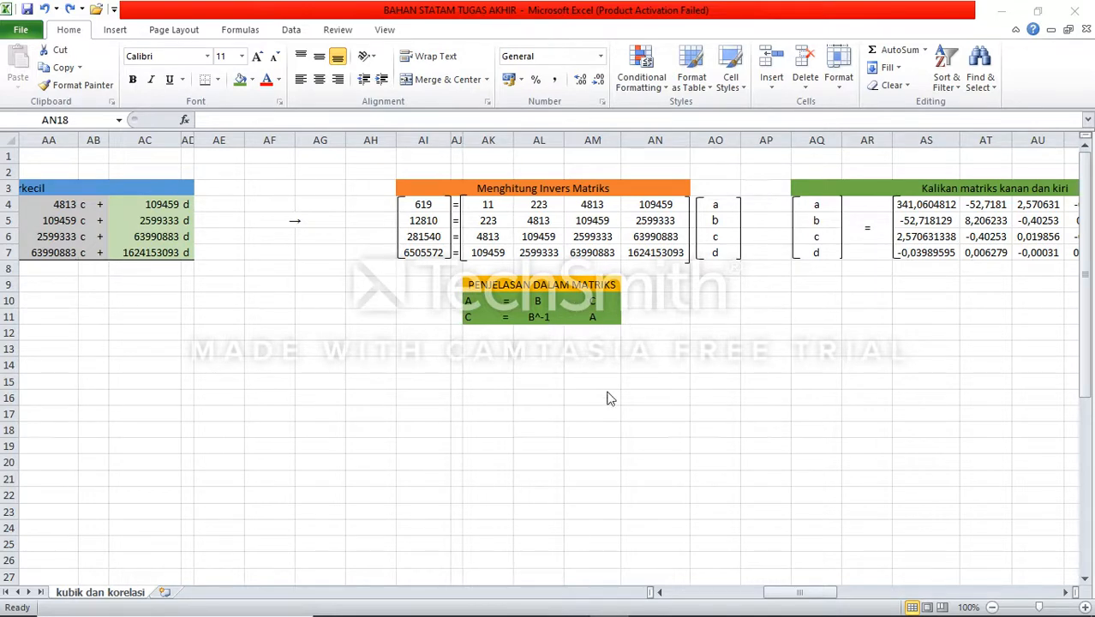
left_click(799, 591)
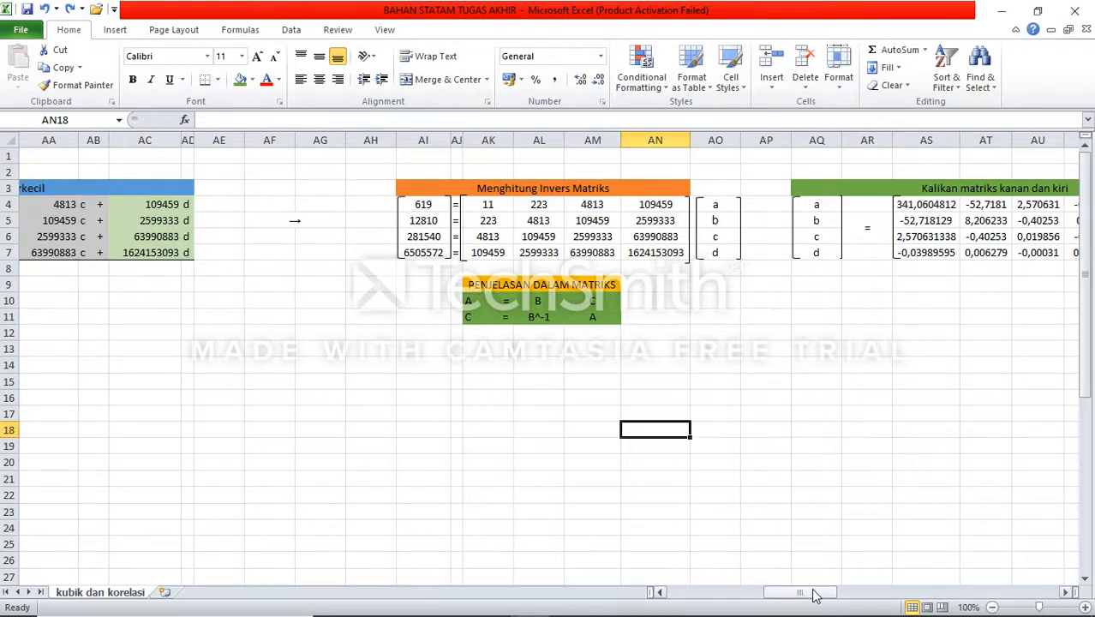
left_click_drag(814, 594, 835, 595)
left_click(675, 305)
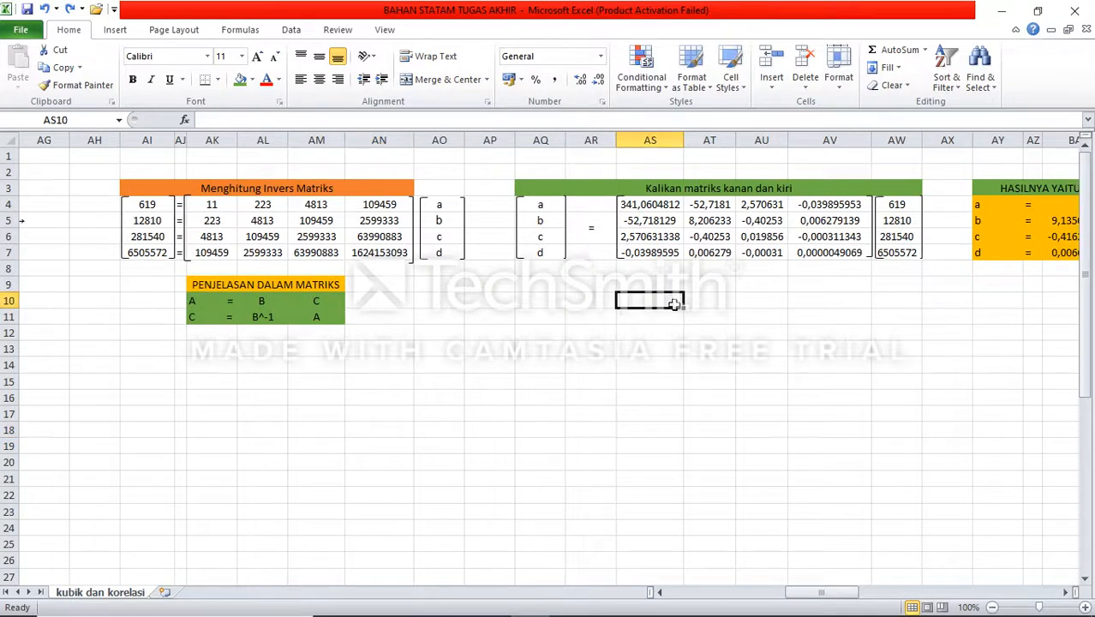
left_click_drag(675, 305, 821, 340)
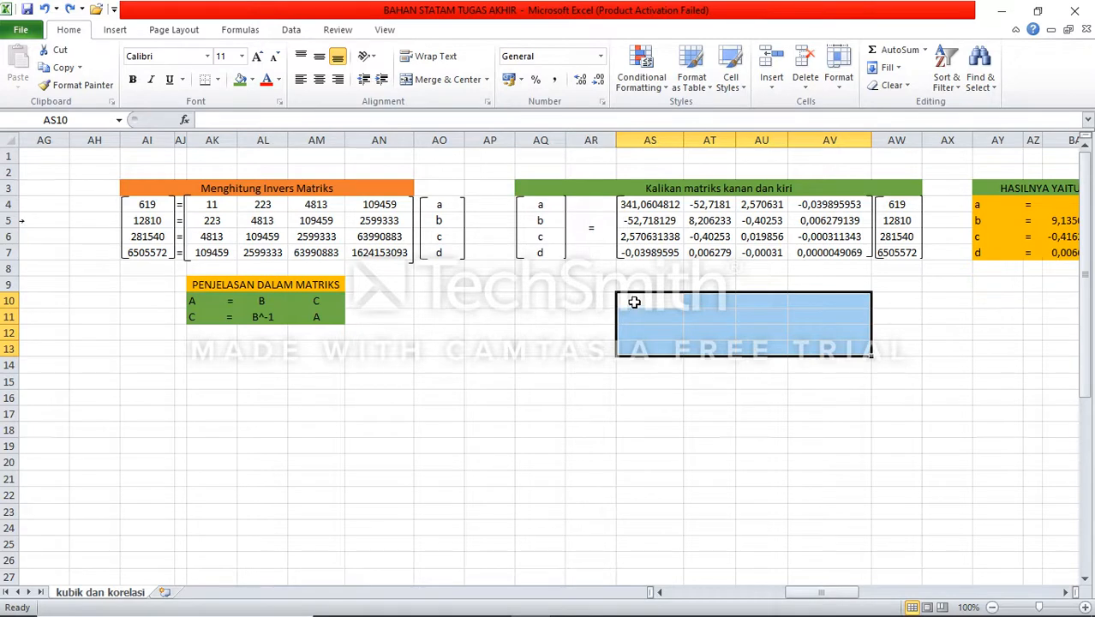
type("=")
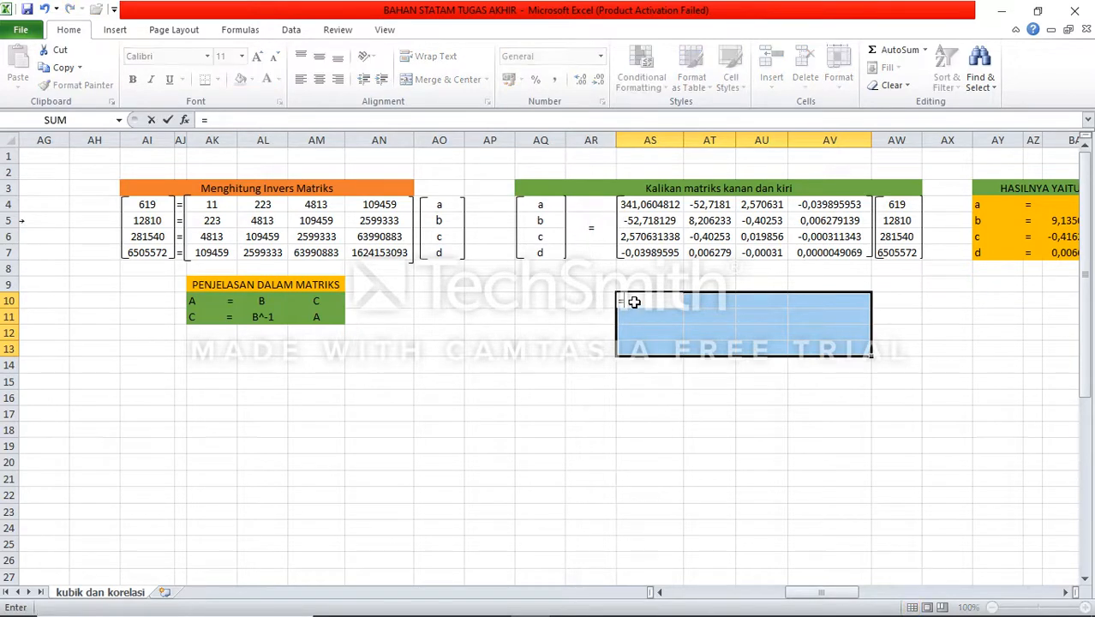
type("m")
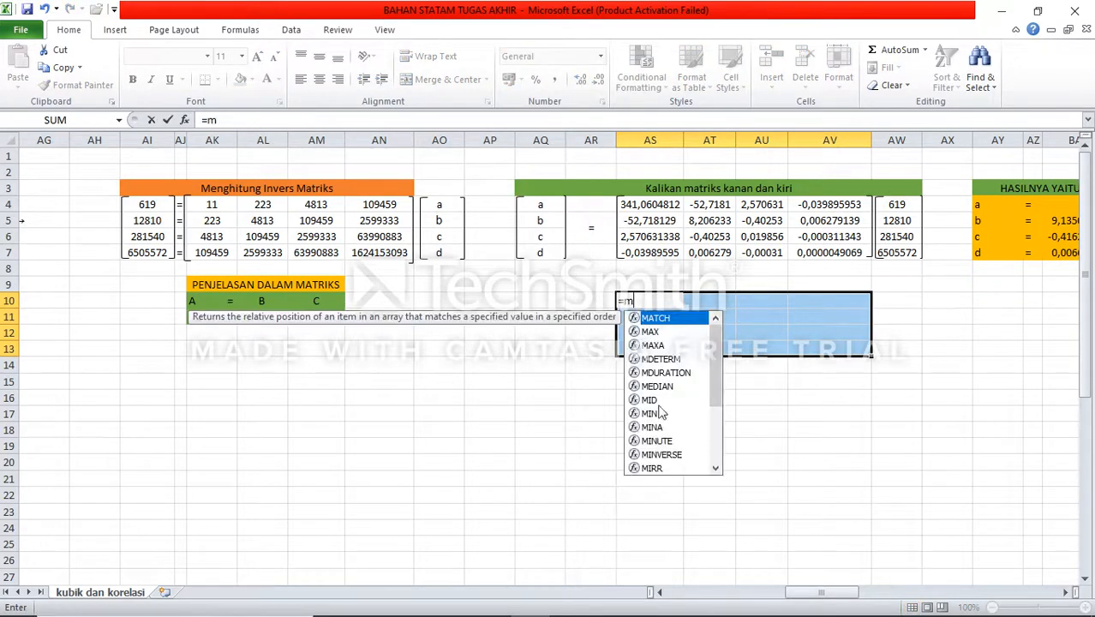
left_click(668, 455)
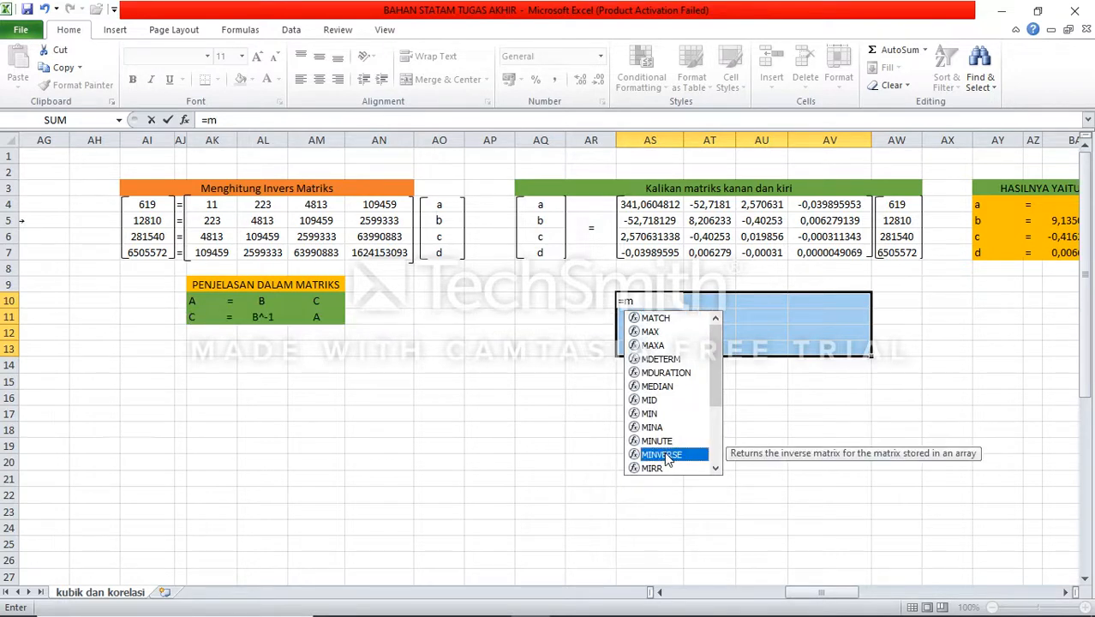
double_click(667, 455)
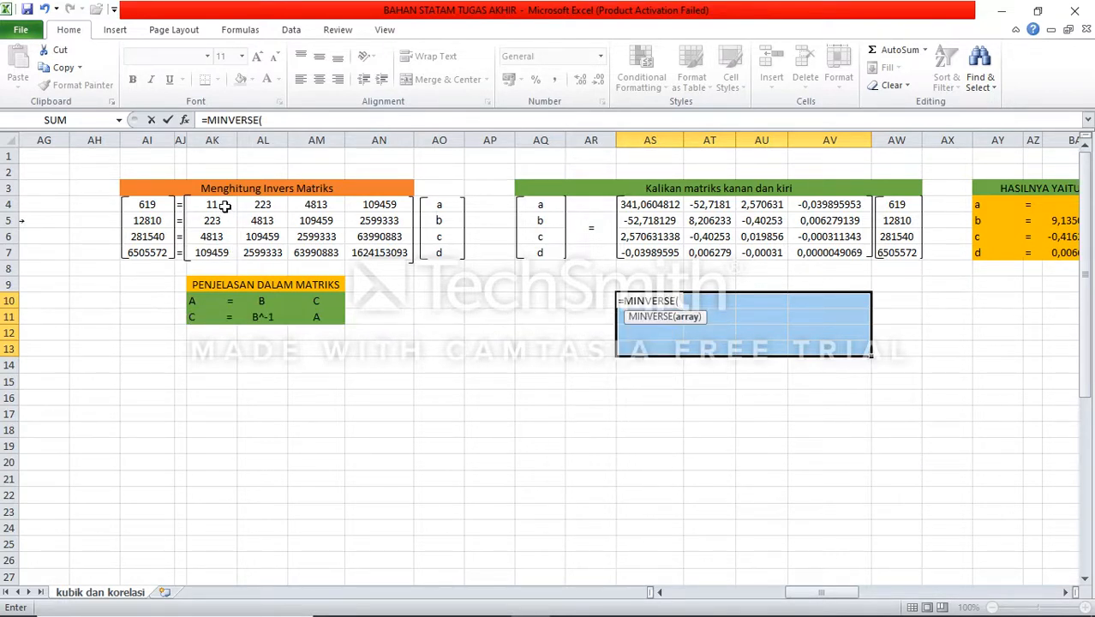
left_click_drag(222, 206, 364, 251)
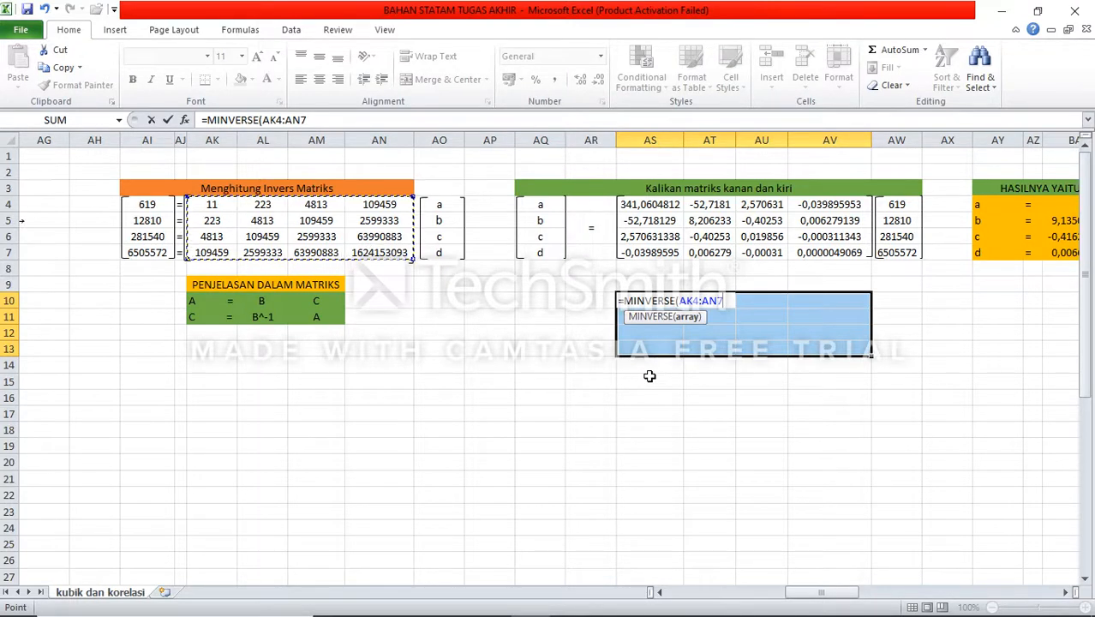
type(")")
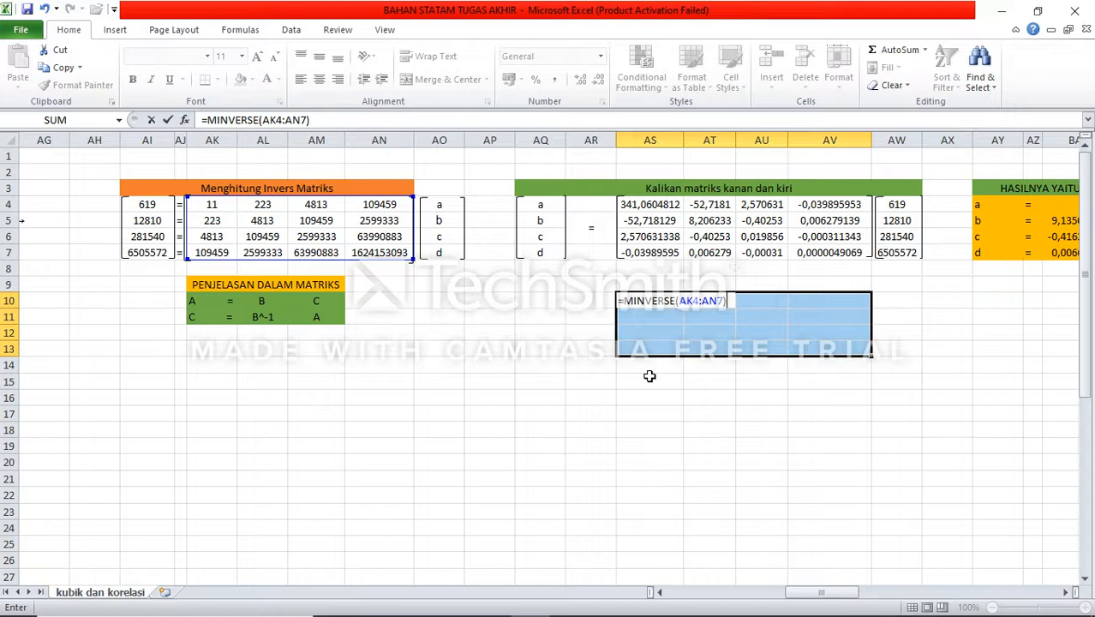
key("ctrl+shift+Return")
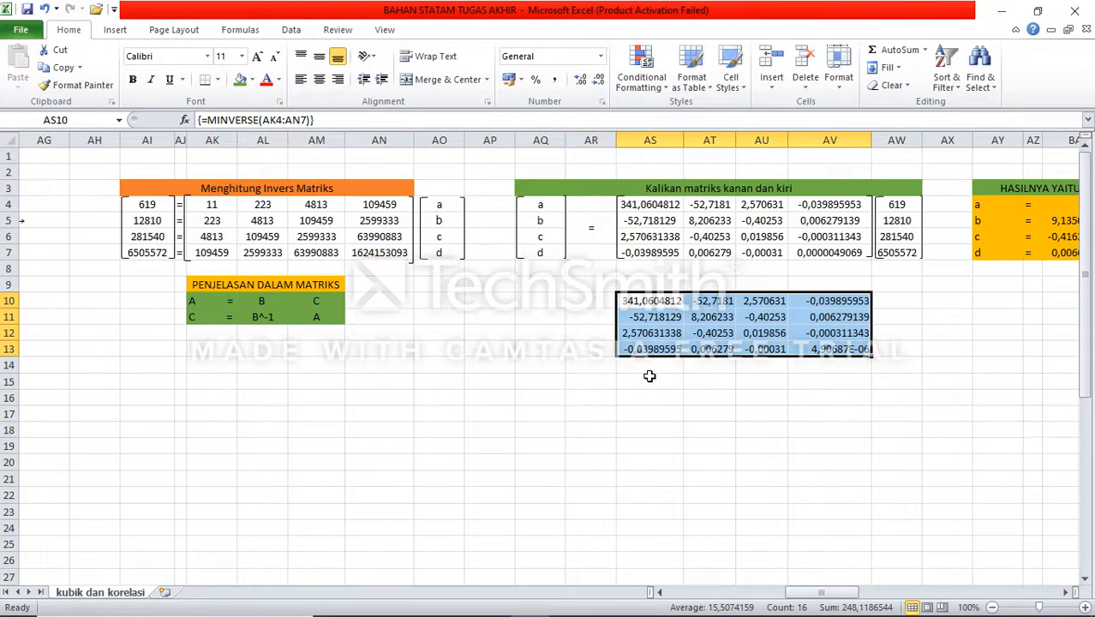
left_click(666, 449)
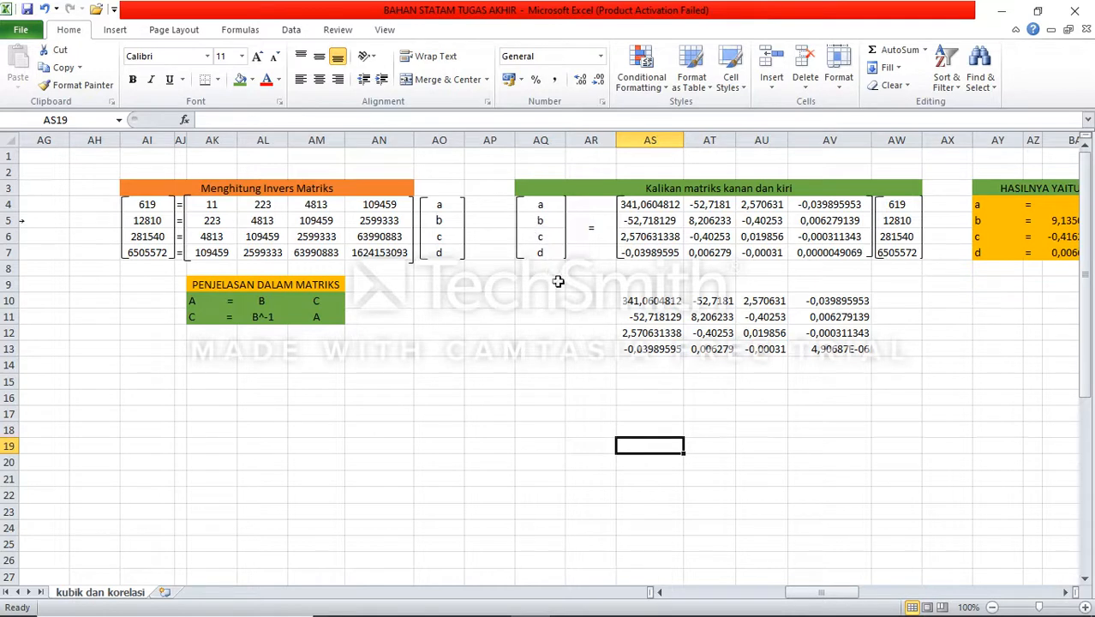
- Calculate coefficient a in cell BA4 with the matrix product formula =MMULT(AS4:AV4;AW4:AW7)
left_click_drag(827, 594, 829, 595)
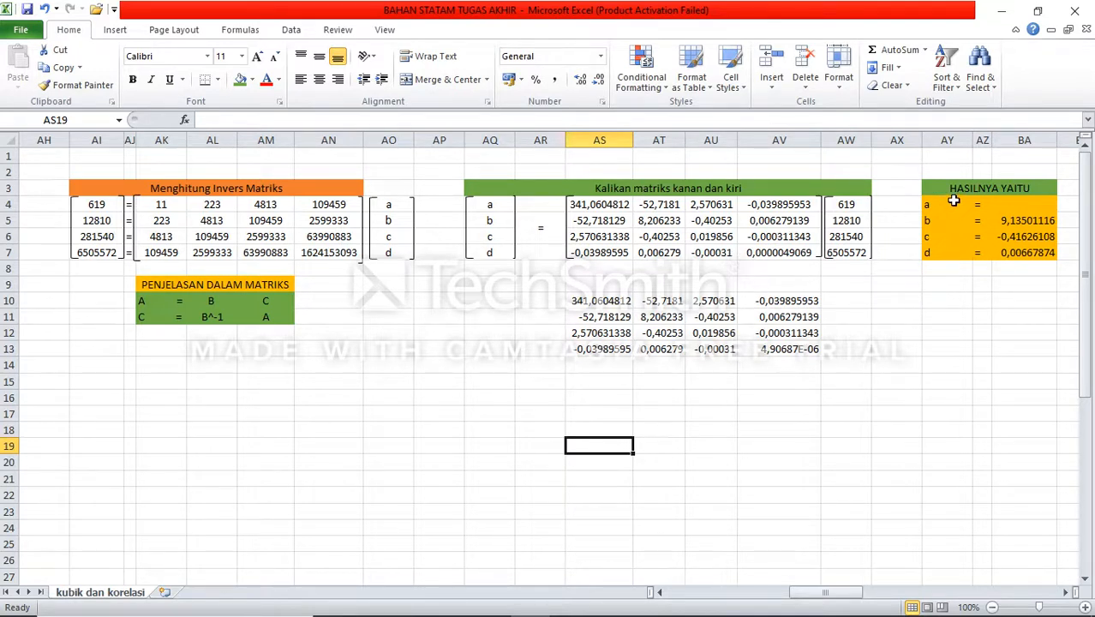
double_click(1015, 206)
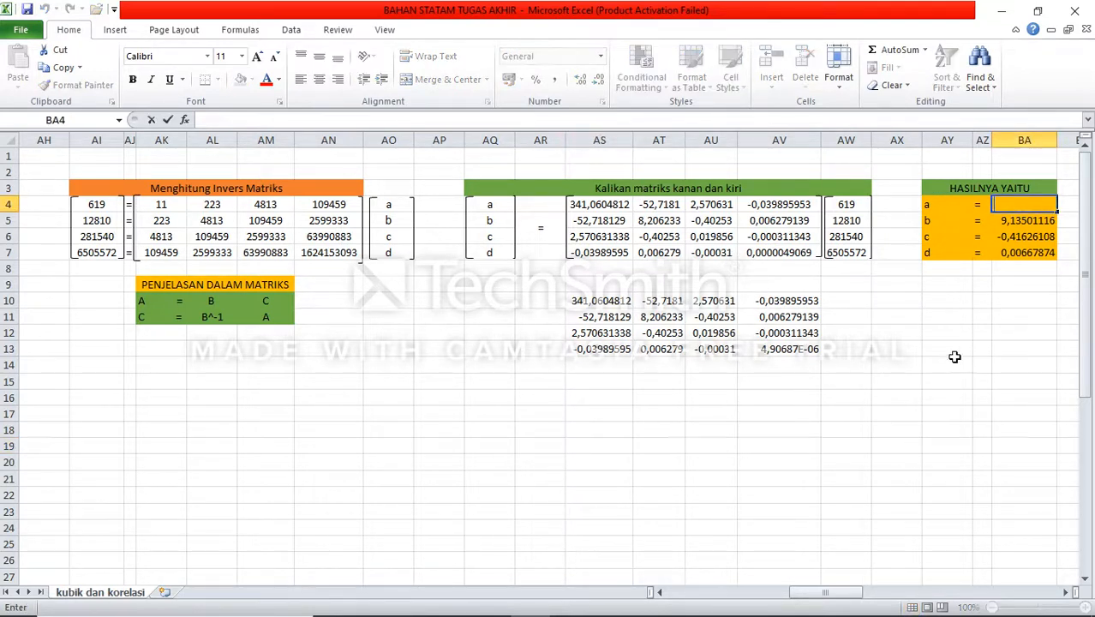
left_click_drag(836, 593, 859, 596)
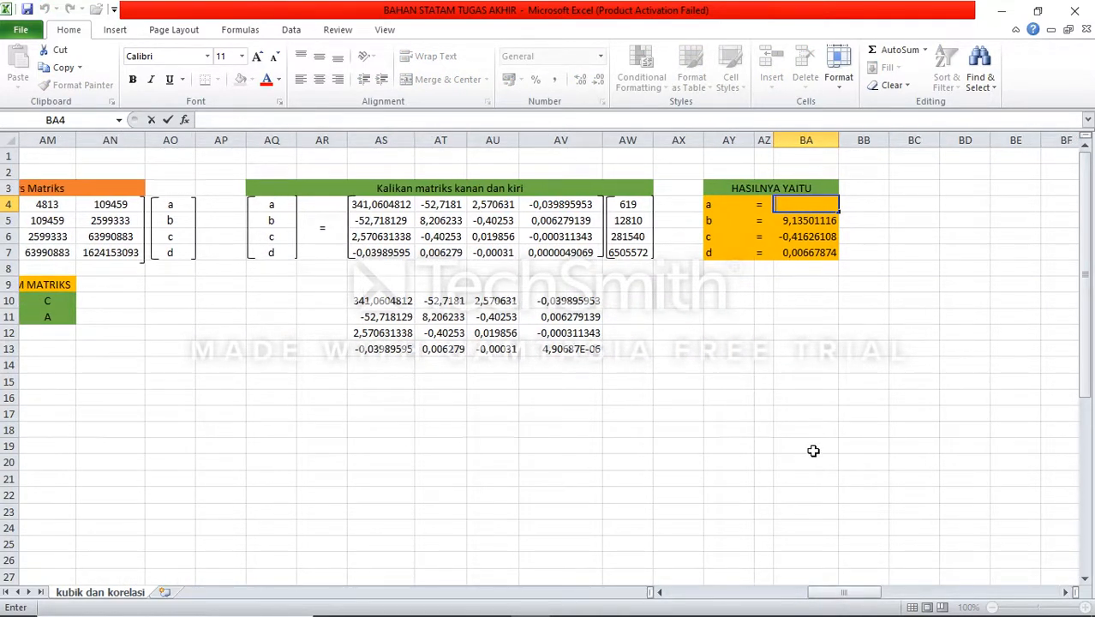
type("=mm")
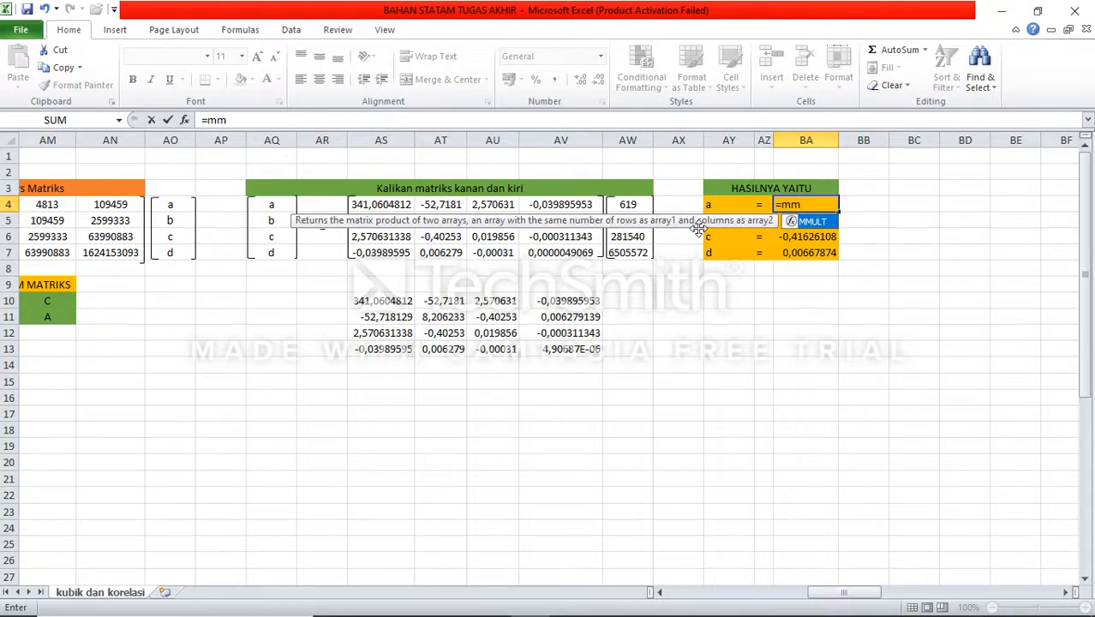
double_click(820, 224)
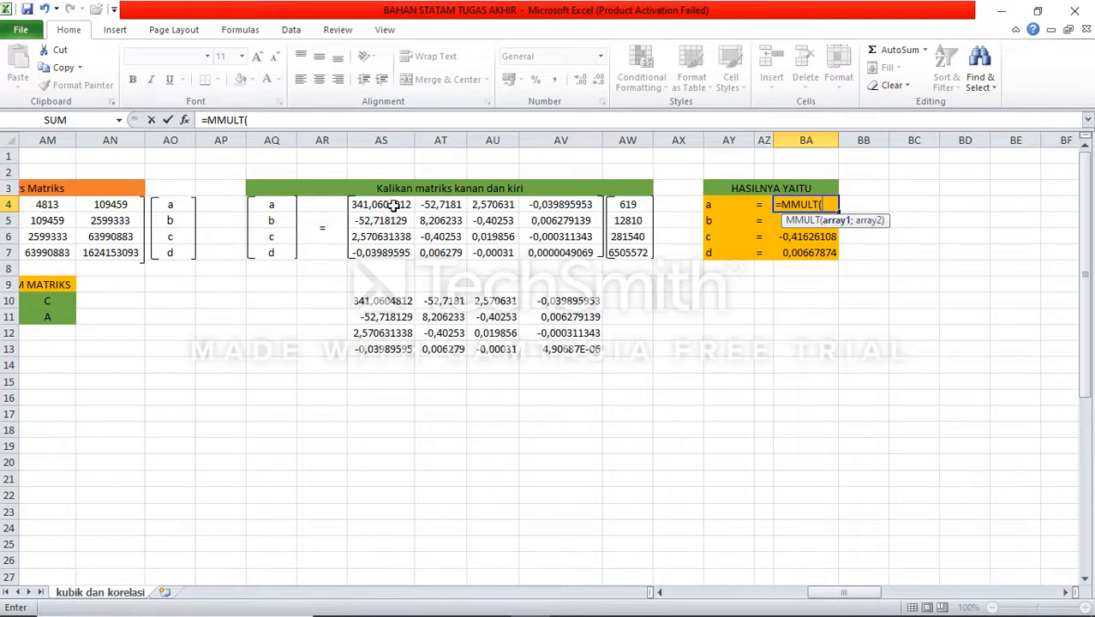
left_click_drag(381, 206, 560, 206)
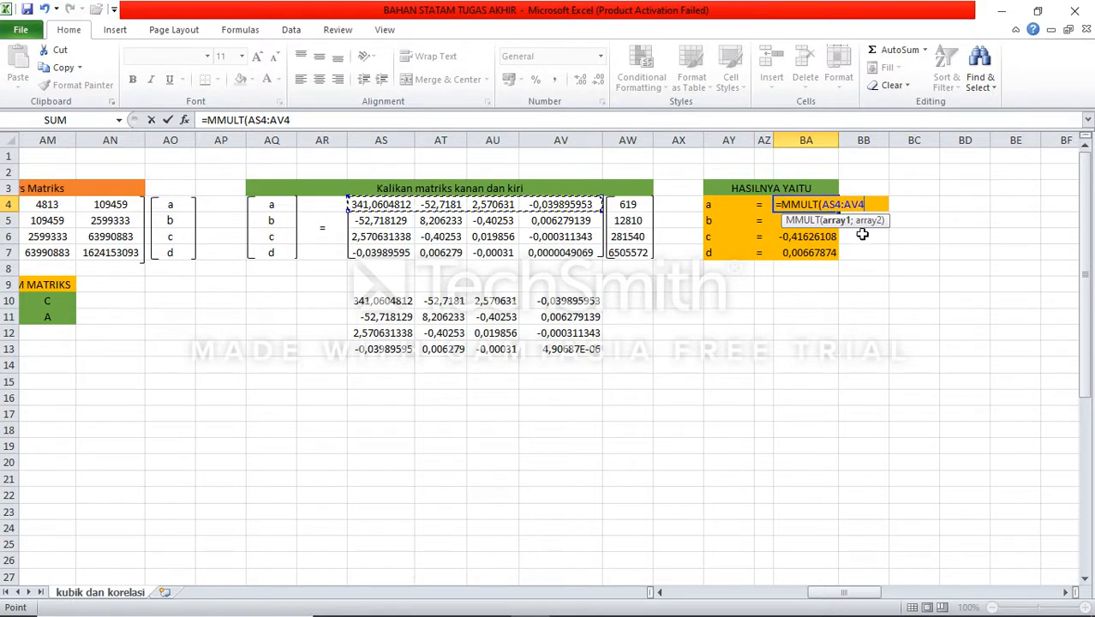
type(";")
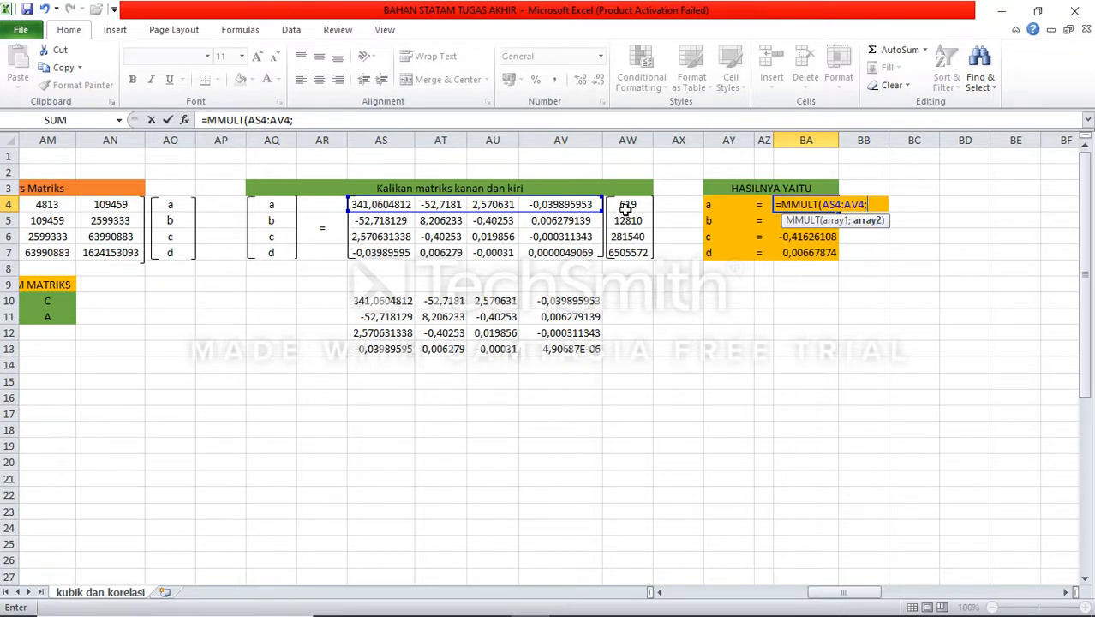
left_click_drag(628, 205, 627, 253)
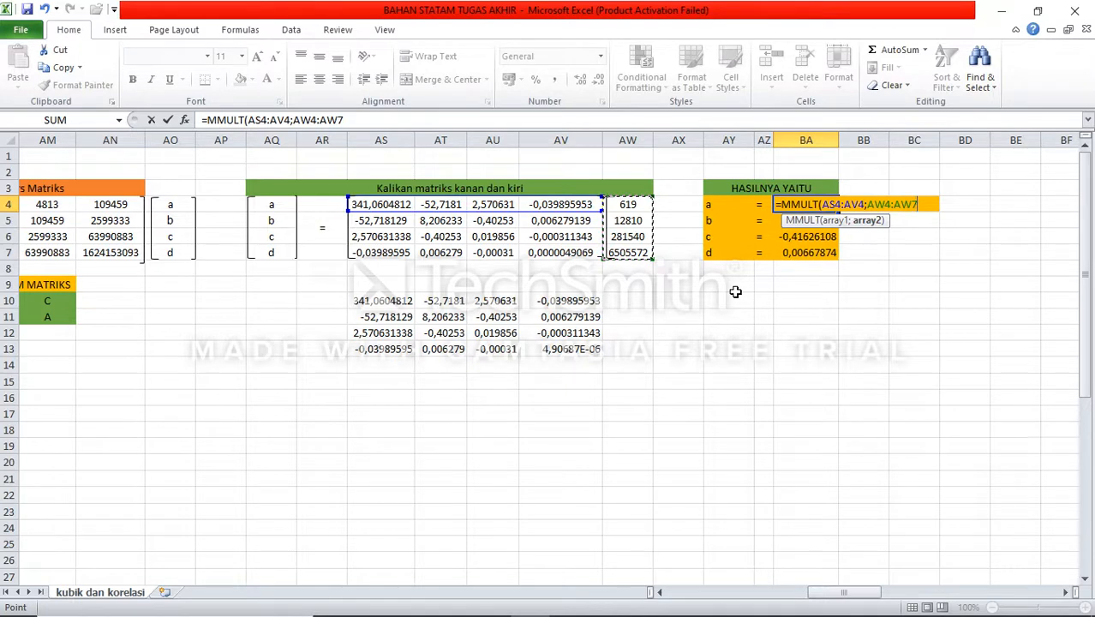
type(")")
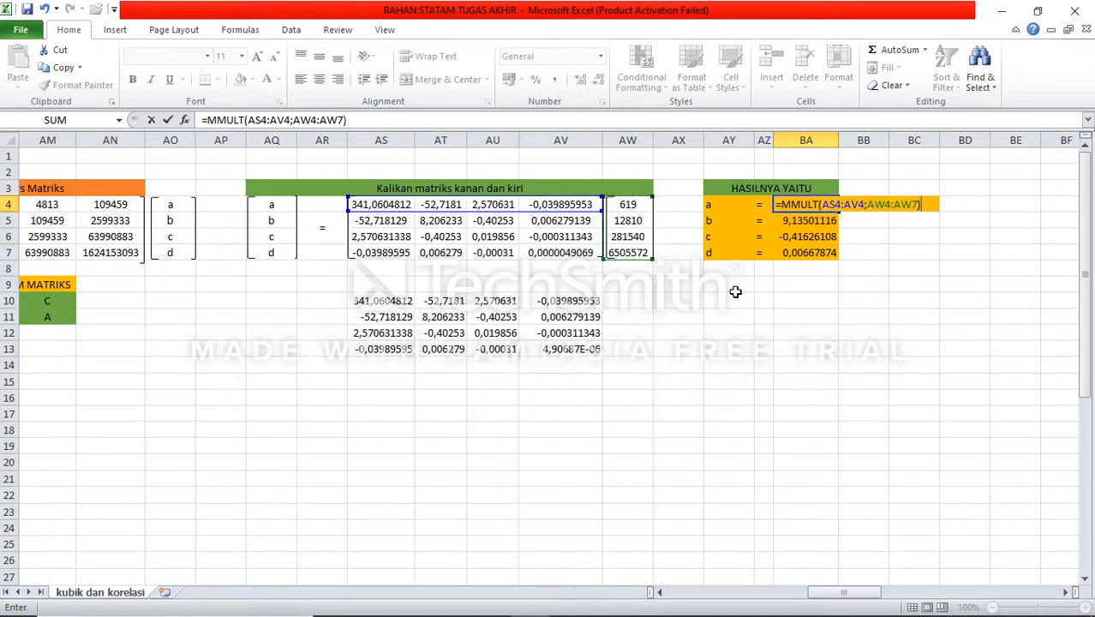
key("Return")
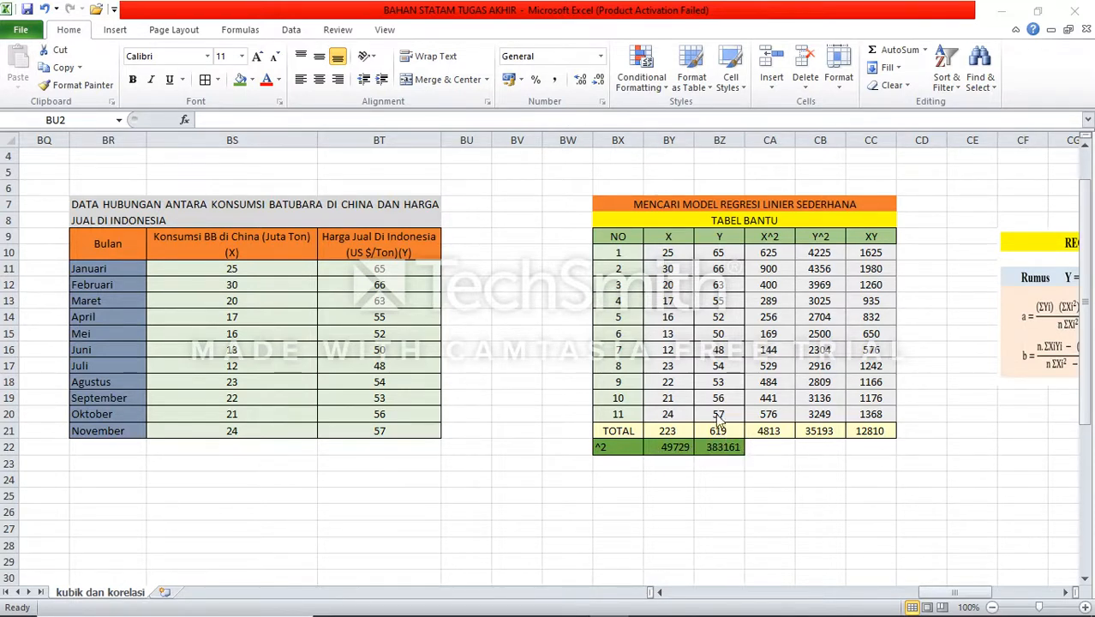
- Calculate the numerator of the linear regression coefficient a in cell CN11 with the formula =BZ21*CA21-BY21*CC21
left_click(961, 597)
left_click_drag(972, 600, 989, 596)
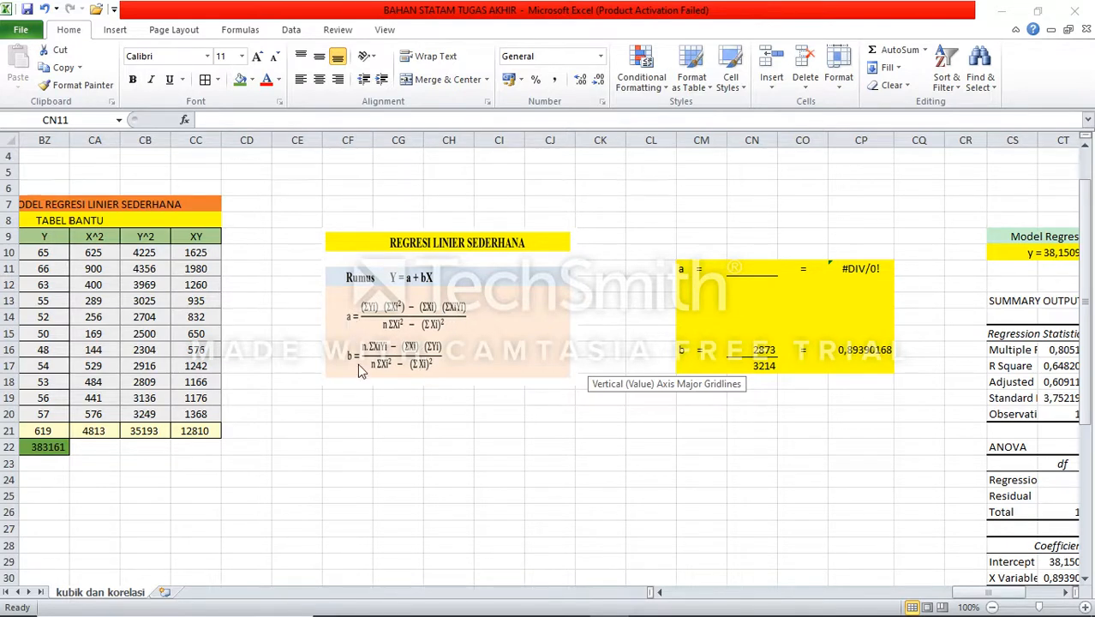
double_click(745, 271)
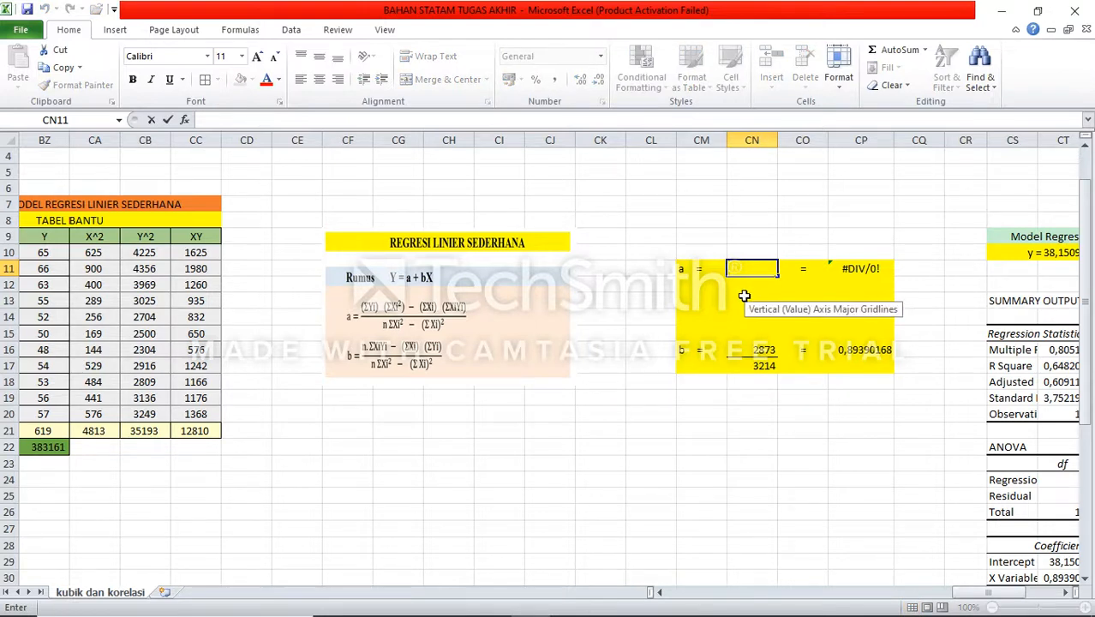
type("=")
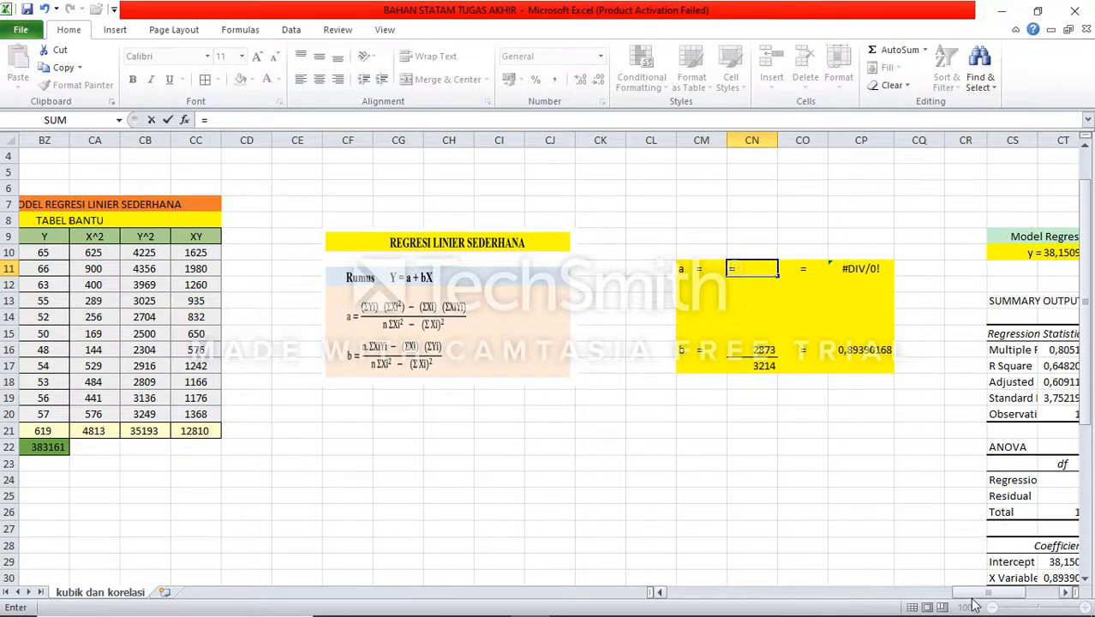
left_click_drag(974, 600, 966, 597)
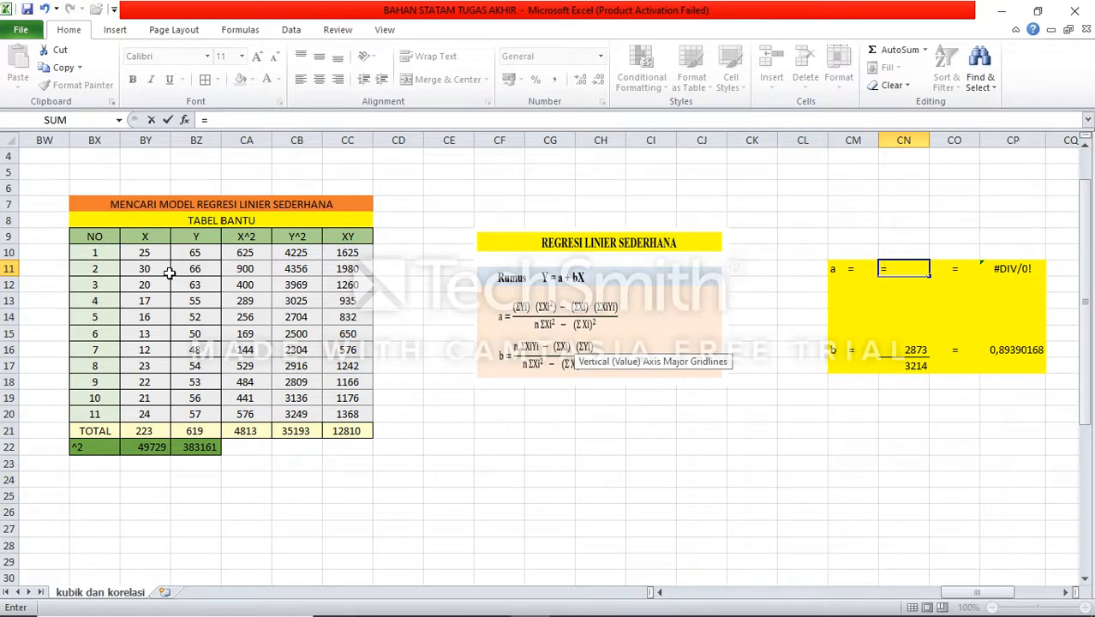
left_click(205, 433)
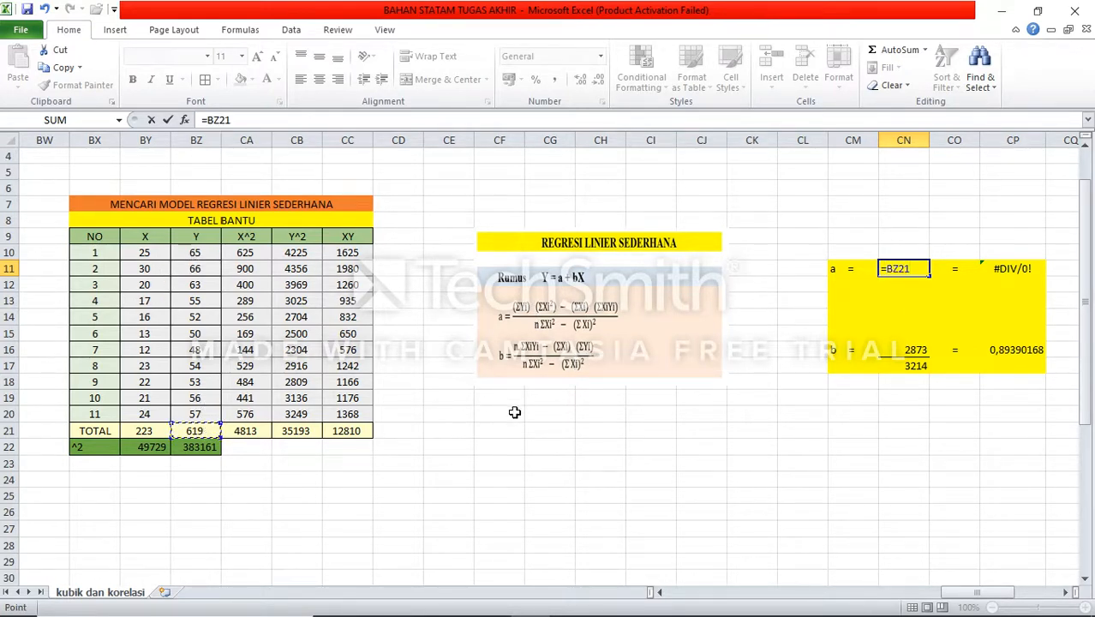
type("*")
left_click(256, 431)
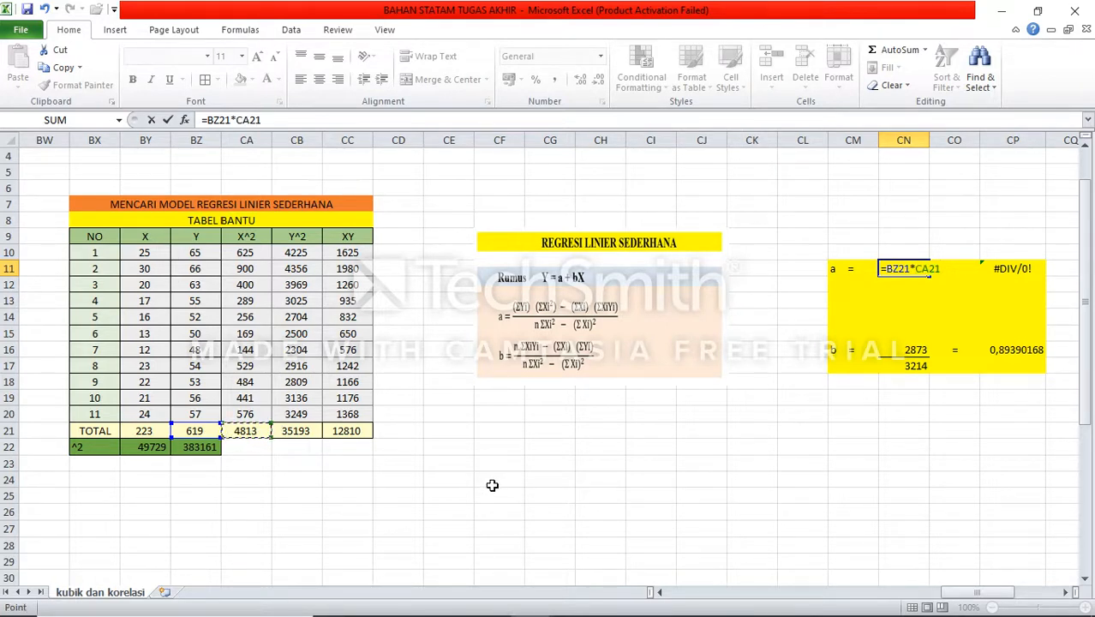
type("-")
left_click(156, 432)
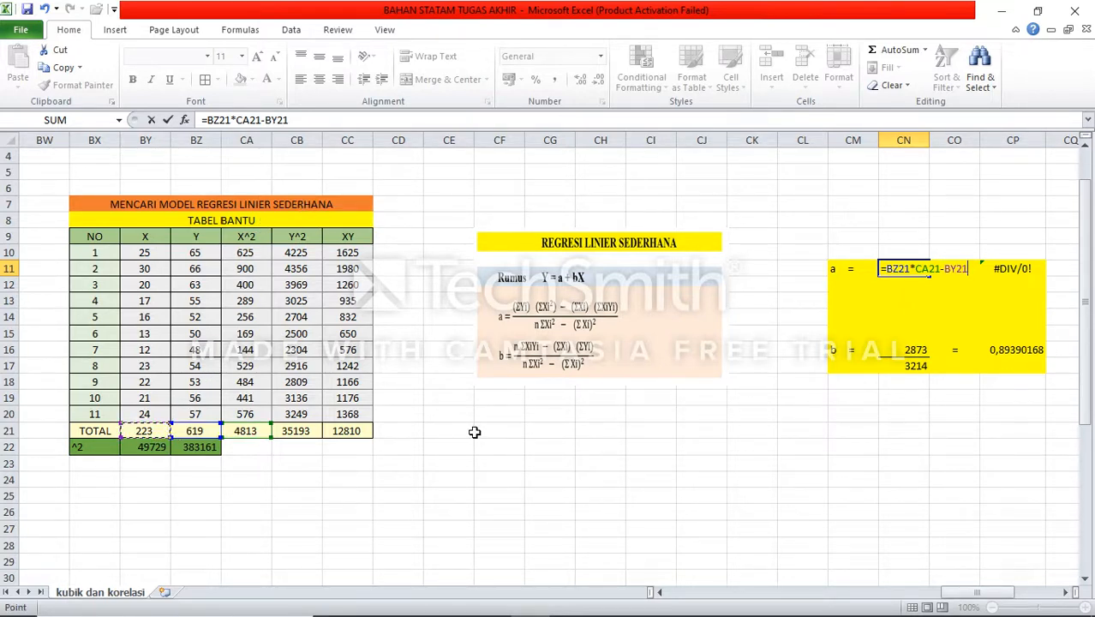
key("Caps_Lock")
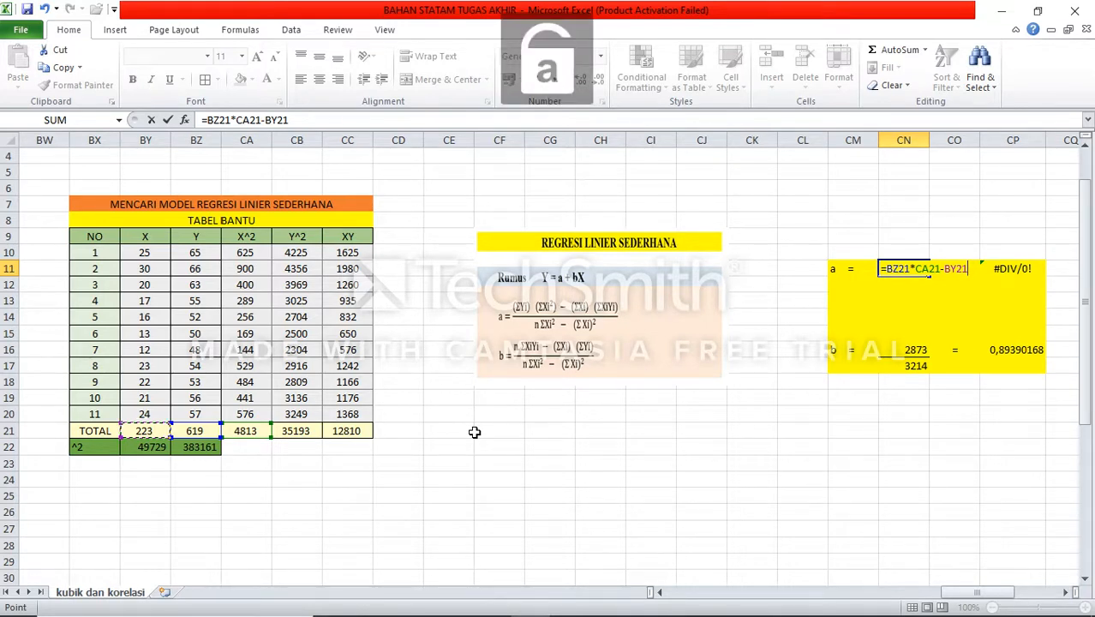
type("*")
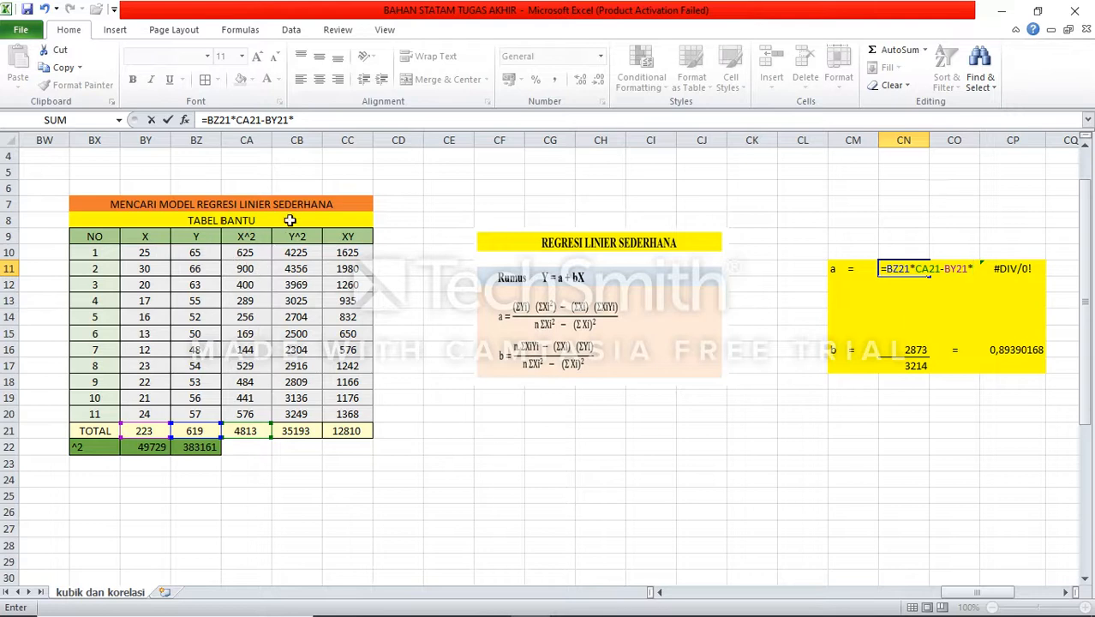
left_click(356, 436)
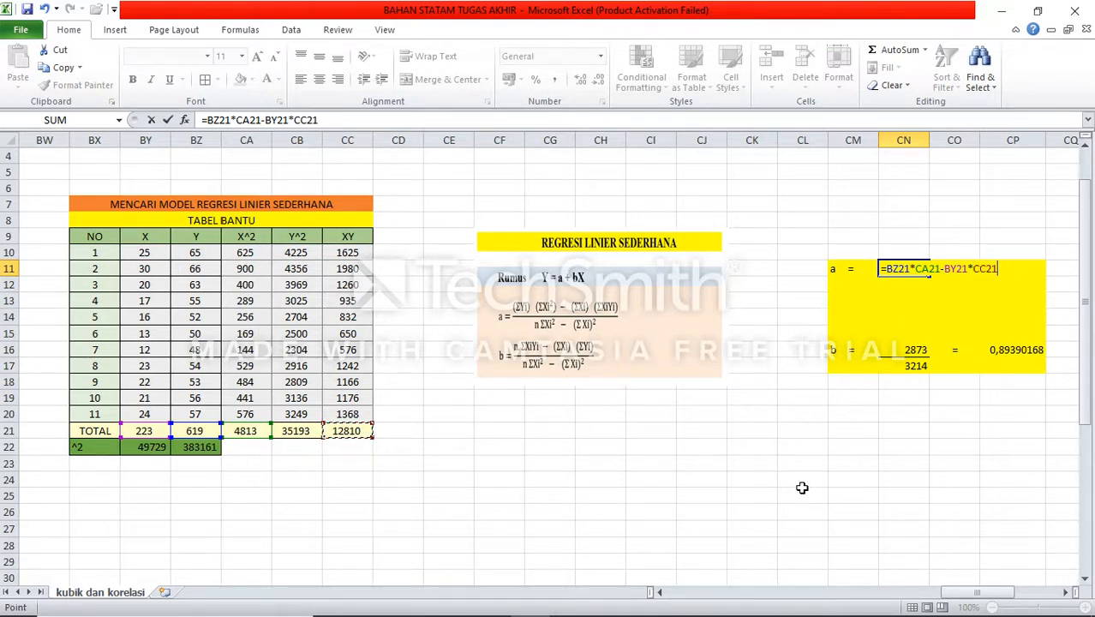
key("Return")
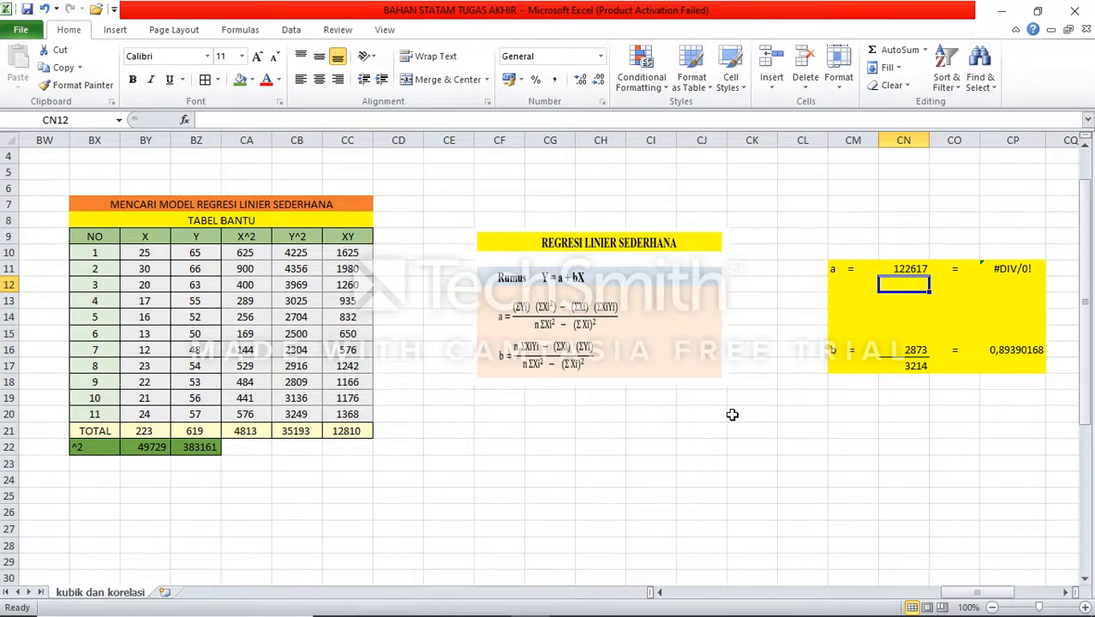
- Calculate the denominator of a in CN12 with the formula =11*CA21-BY22, and check the quotient formula in CP11
type("=11*")
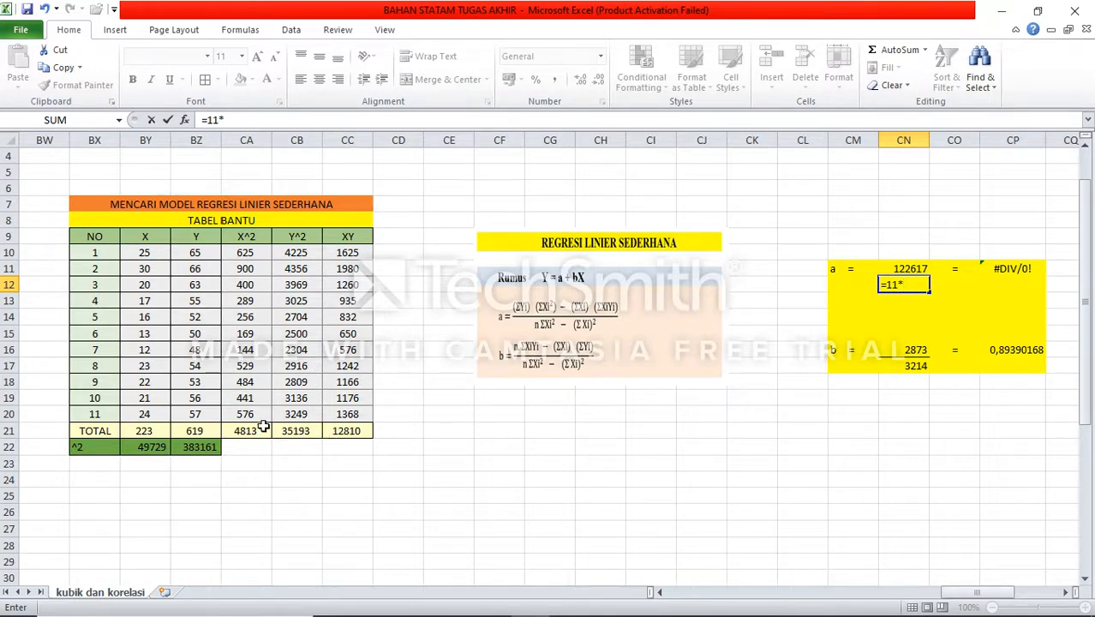
left_click(237, 435)
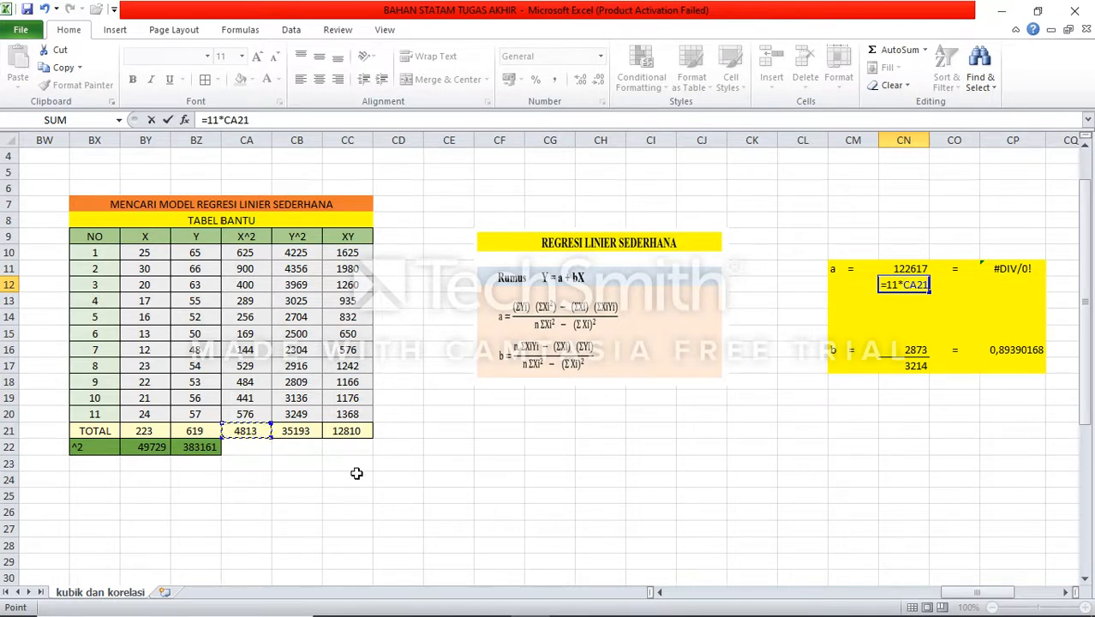
type("-")
left_click(157, 450)
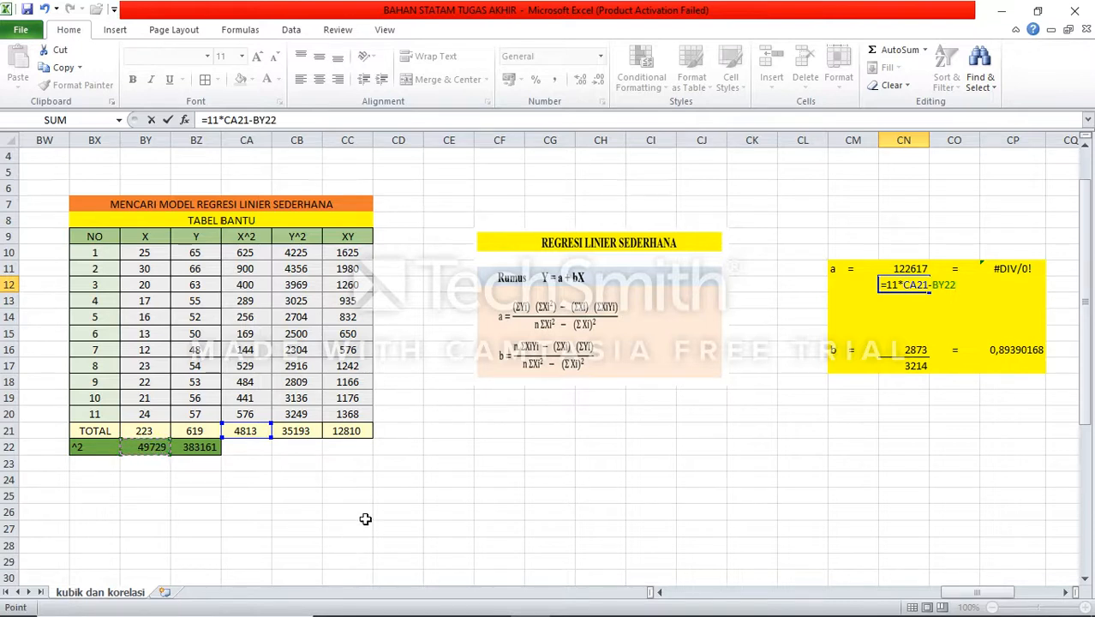
key("Return")
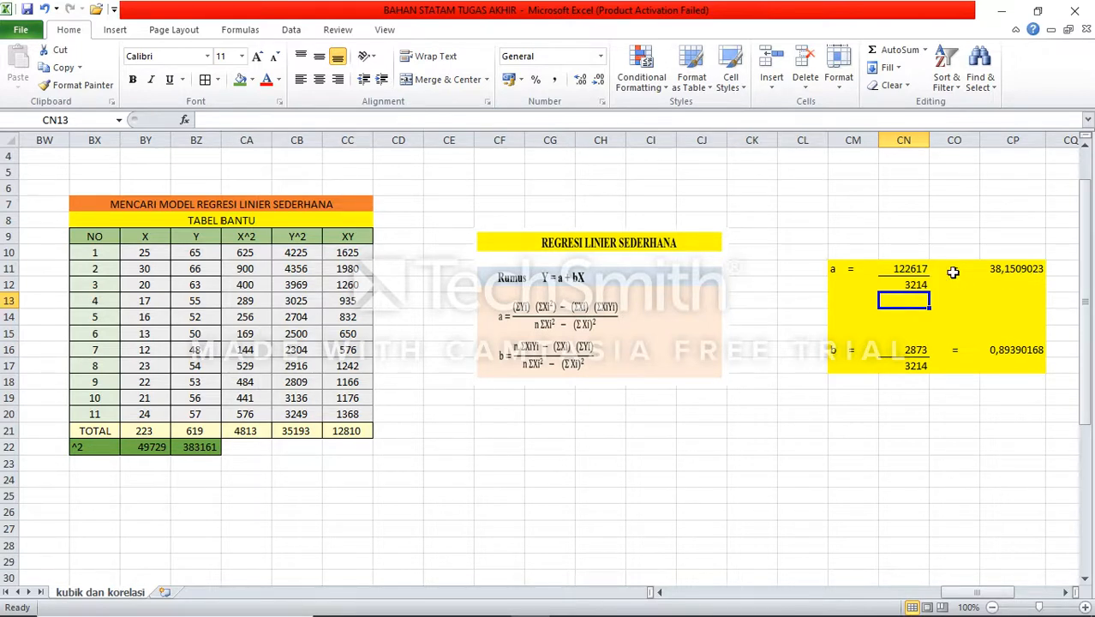
double_click(1025, 269)
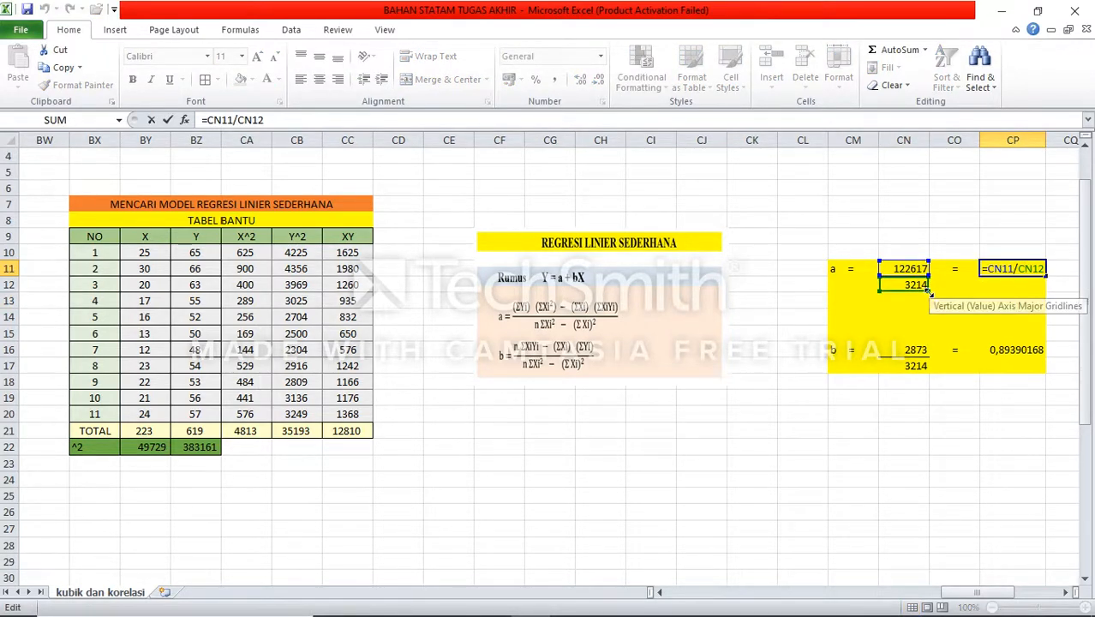
left_click(1011, 299)
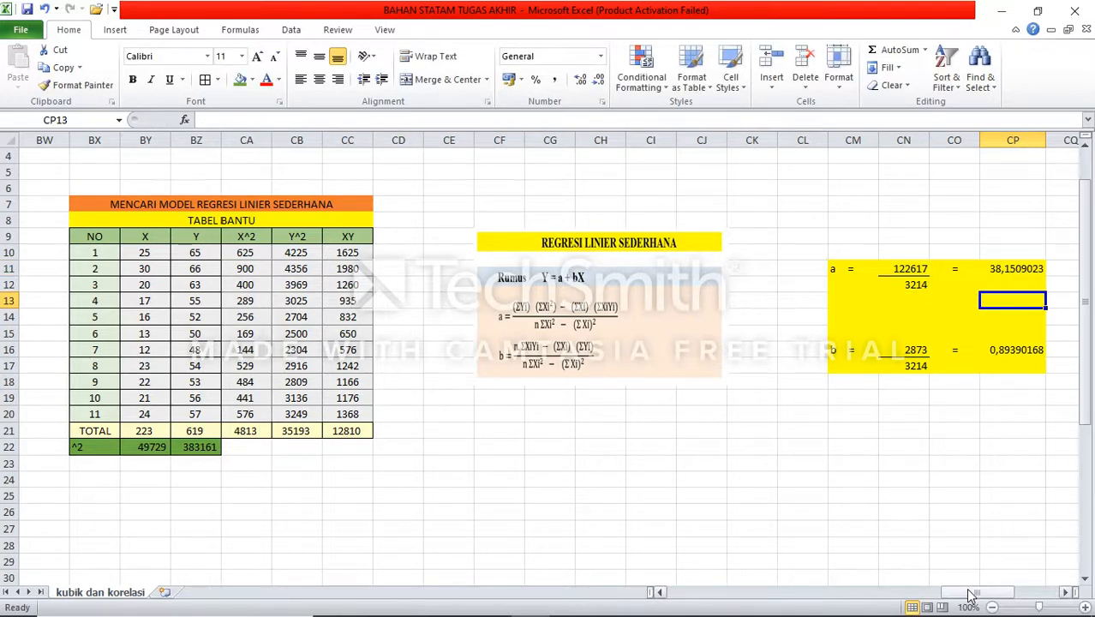
- Merge and center cells CS11:CV11 below the simple linear regression model equation
left_click_drag(970, 594, 1013, 600)
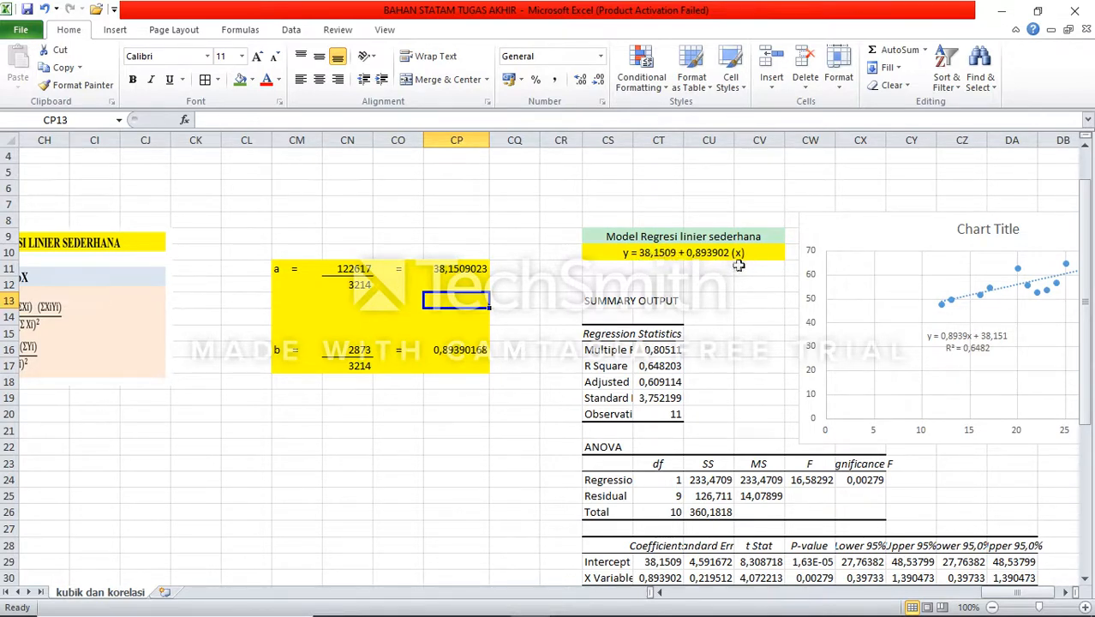
left_click_drag(625, 270, 714, 272)
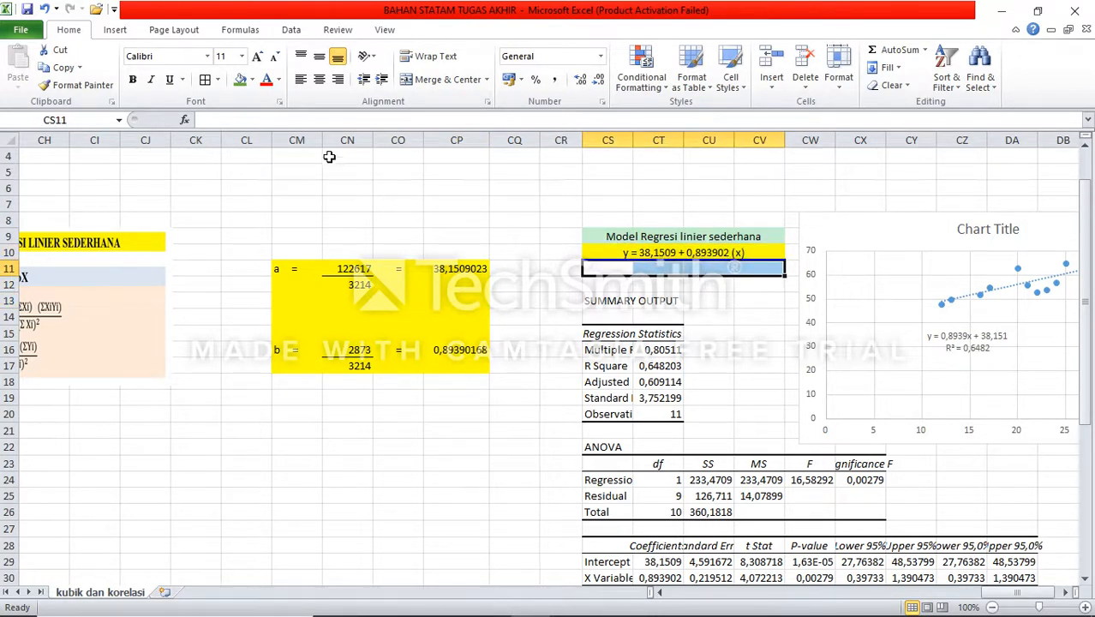
left_click(441, 80)
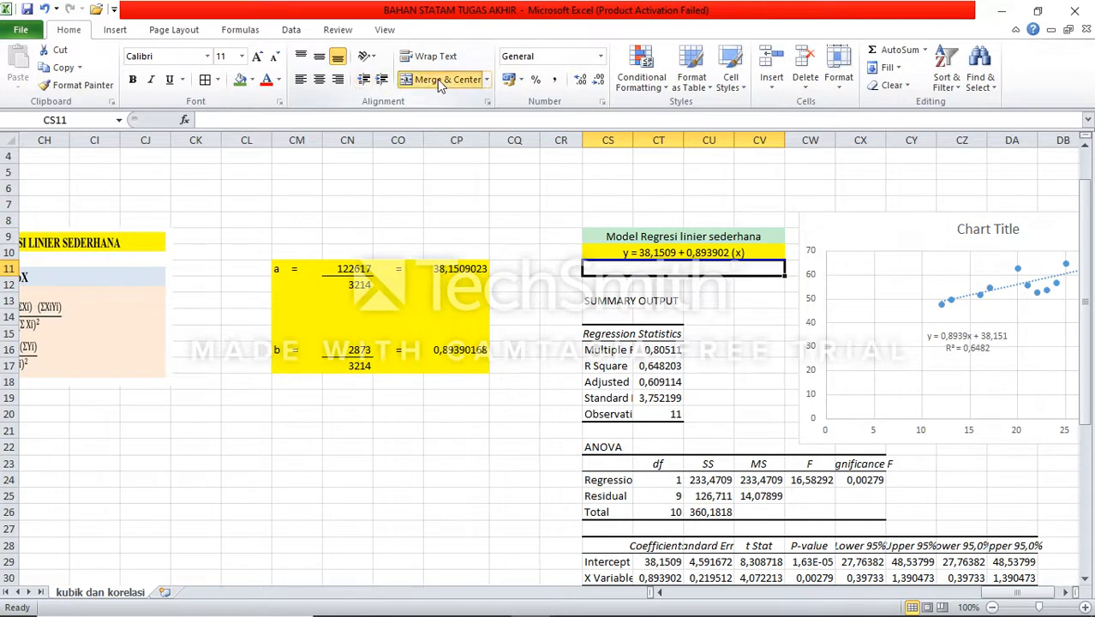
- Enter the general equation "y = a + b(X)" in the merged cell CS11
double_click(680, 267)
type("y = 38,1509 + 0,893902 (x)")
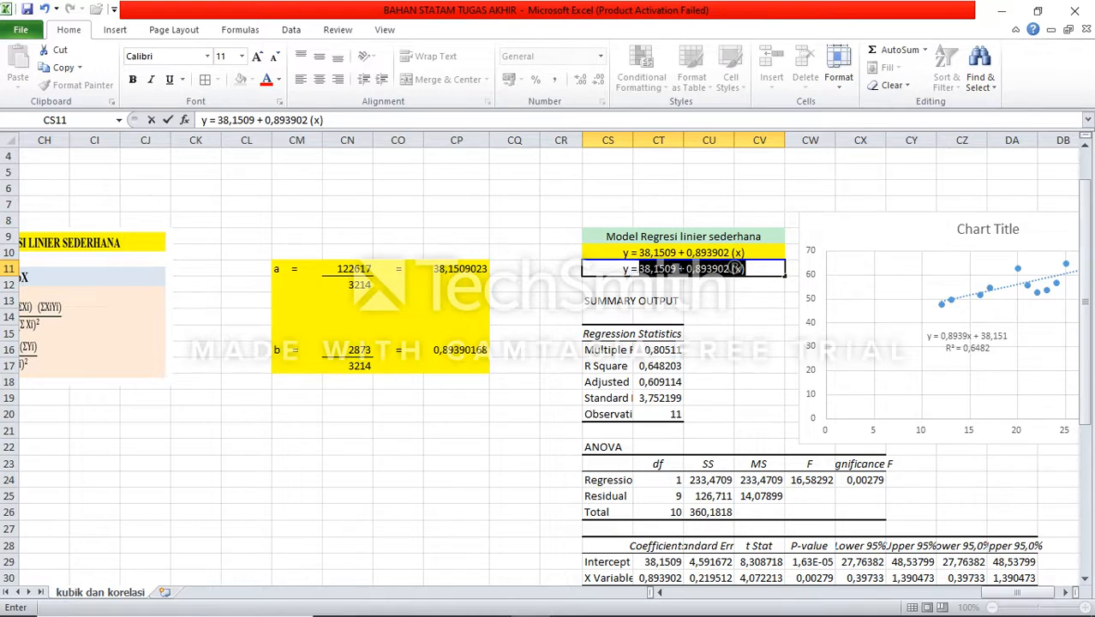
type("a")
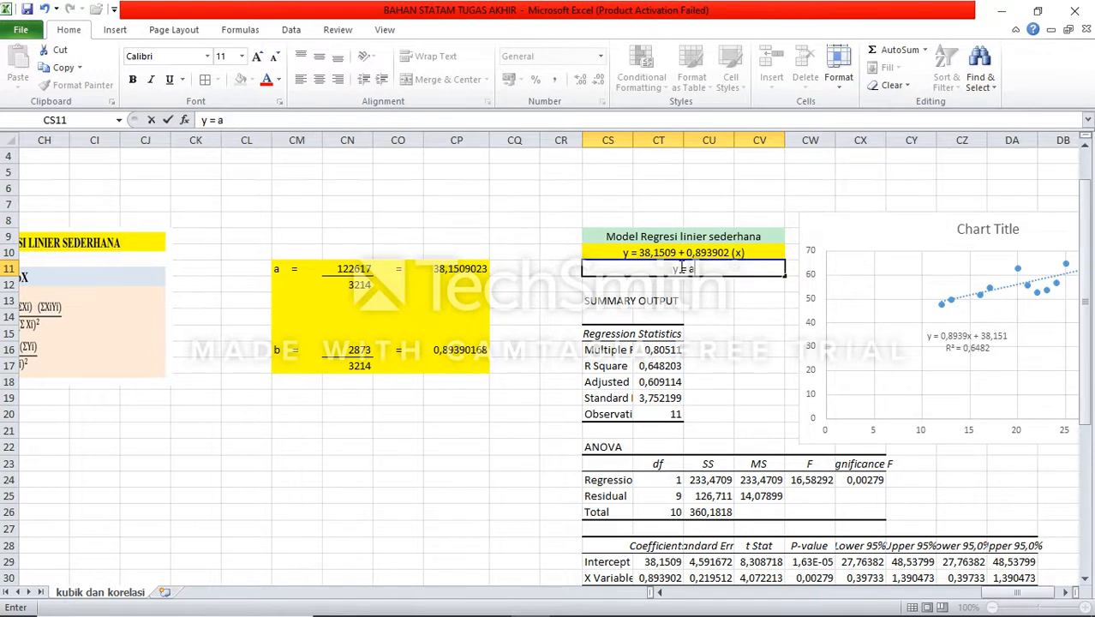
type(" + b(X)")
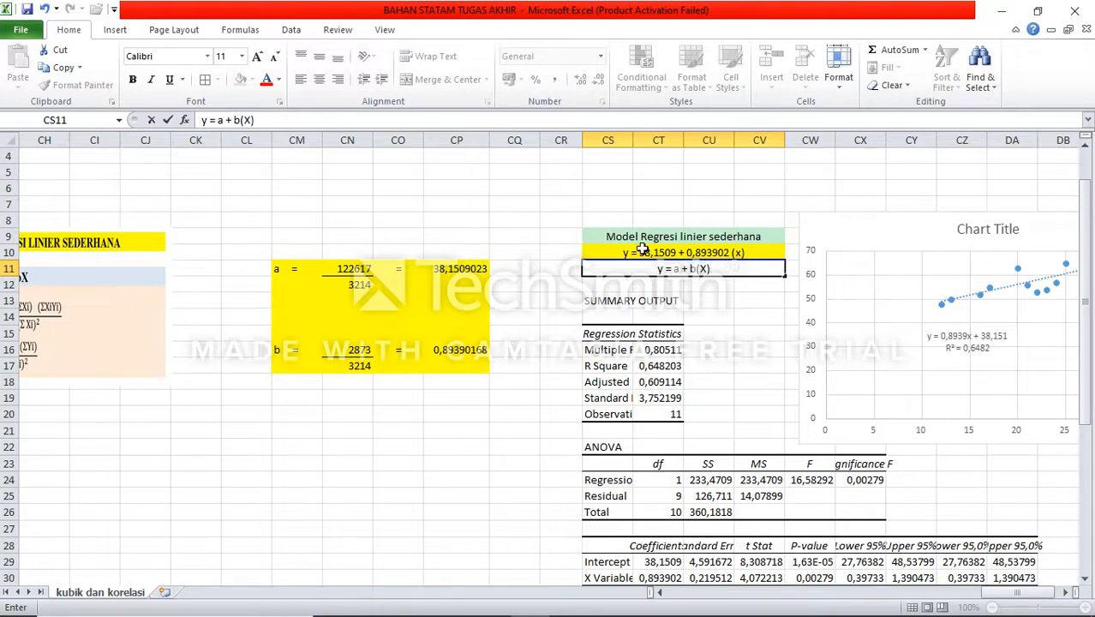
left_click(677, 301)
- Fill the merged cell CS11 holding the general linear equation with the medium blue theme color
left_click(677, 268)
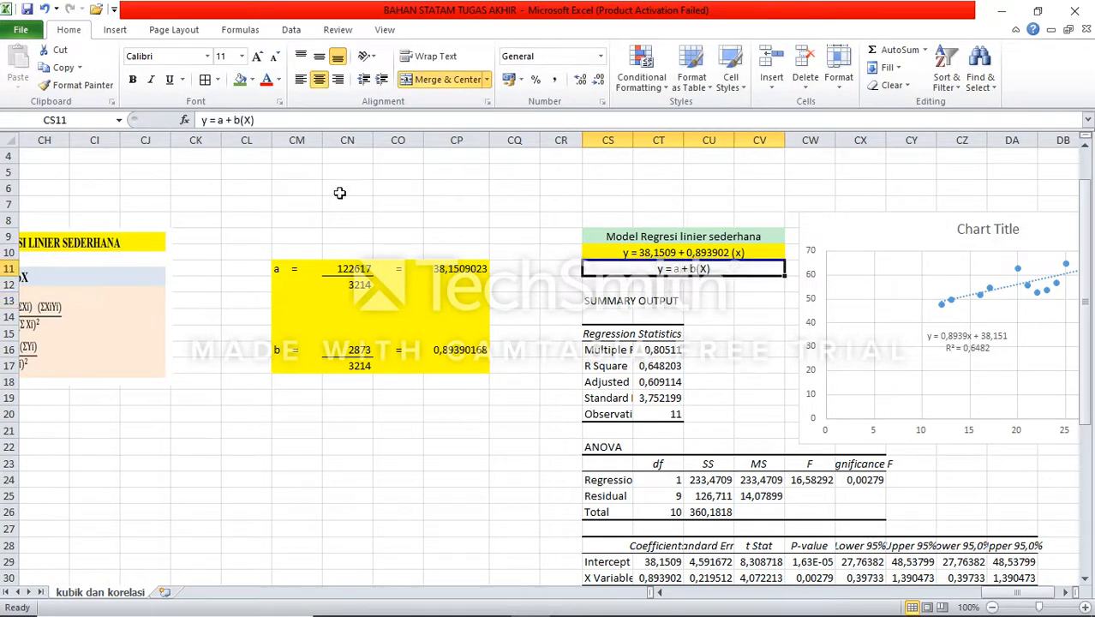
left_click(250, 83)
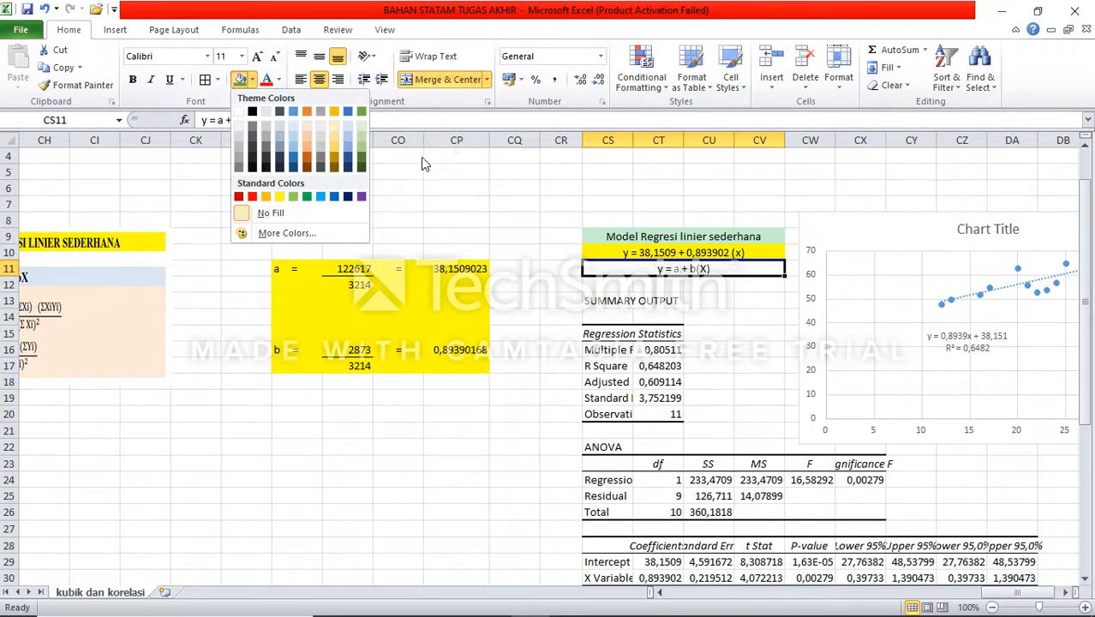
left_click(289, 115)
left_click(758, 333)
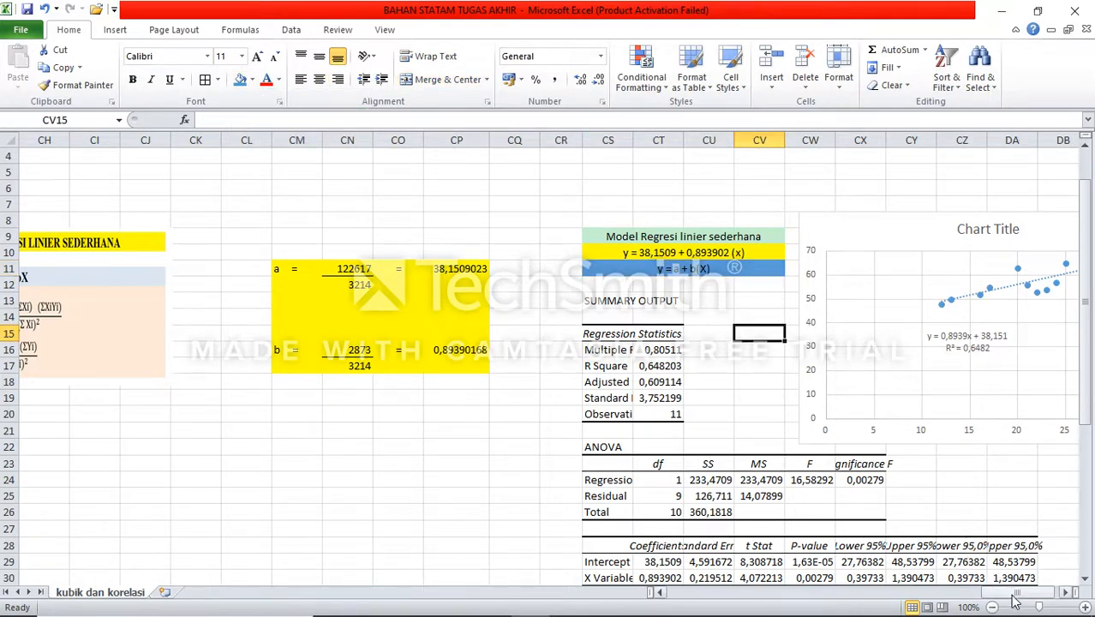
- Calculate the numerator of the Pearson correlation r in cell F45 with the formula =11*K60-D60*E60
left_click_drag(1015, 600, 1021, 599)
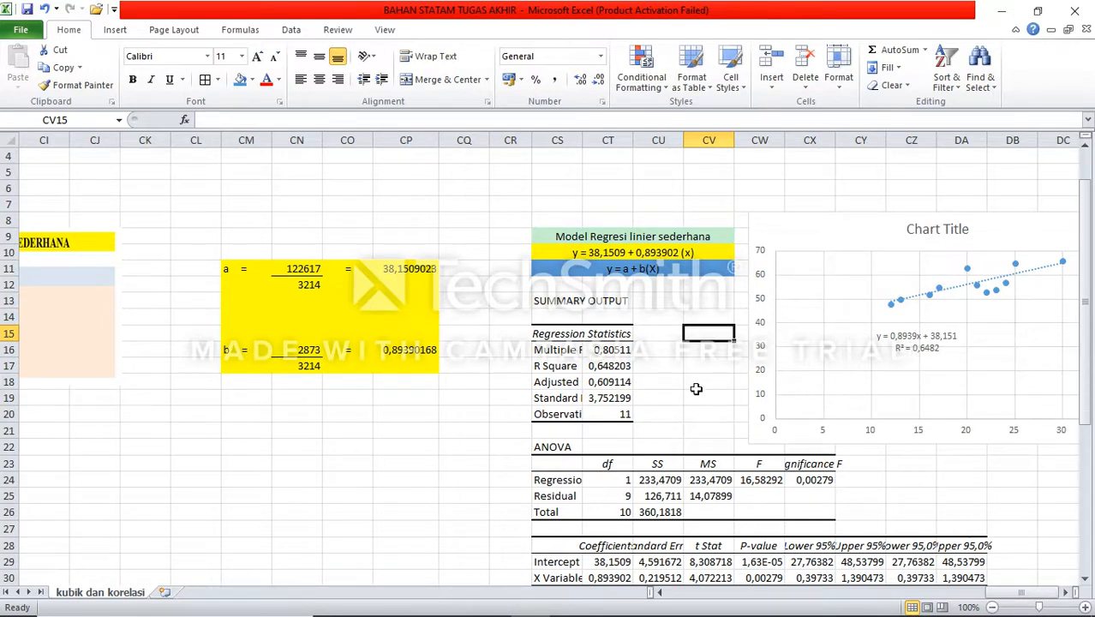
scroll(695, 388, "down", 1)
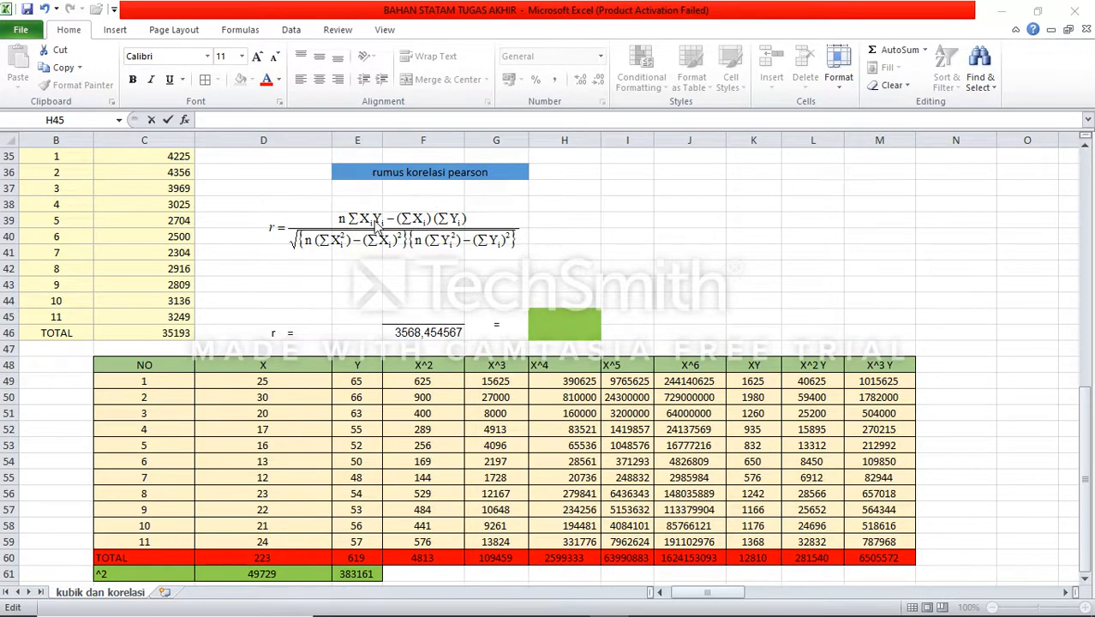
key("Escape")
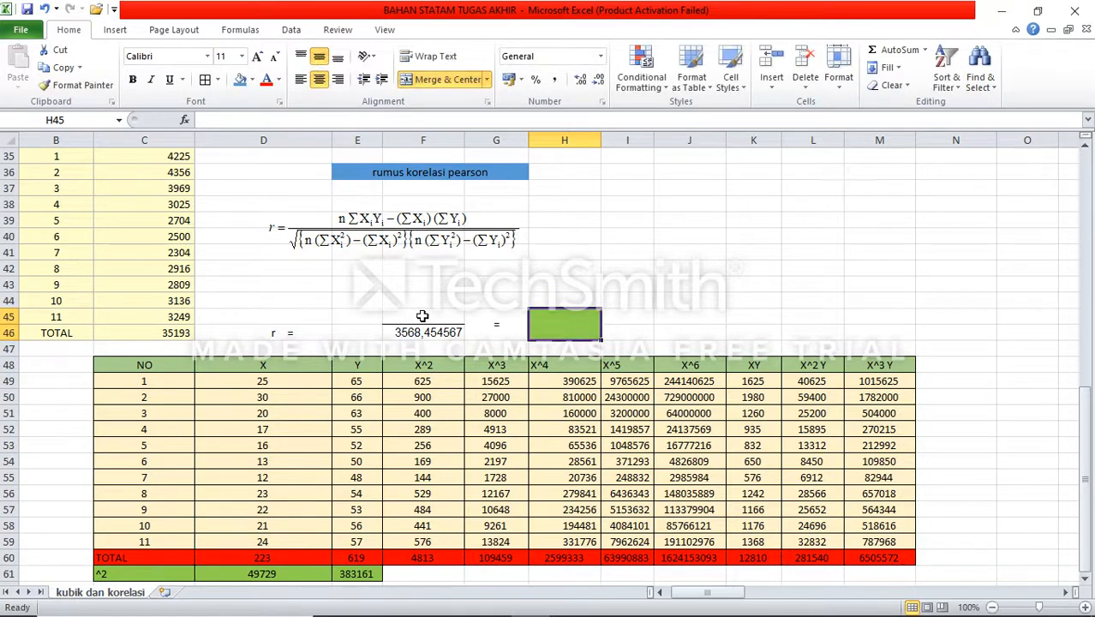
double_click(423, 316)
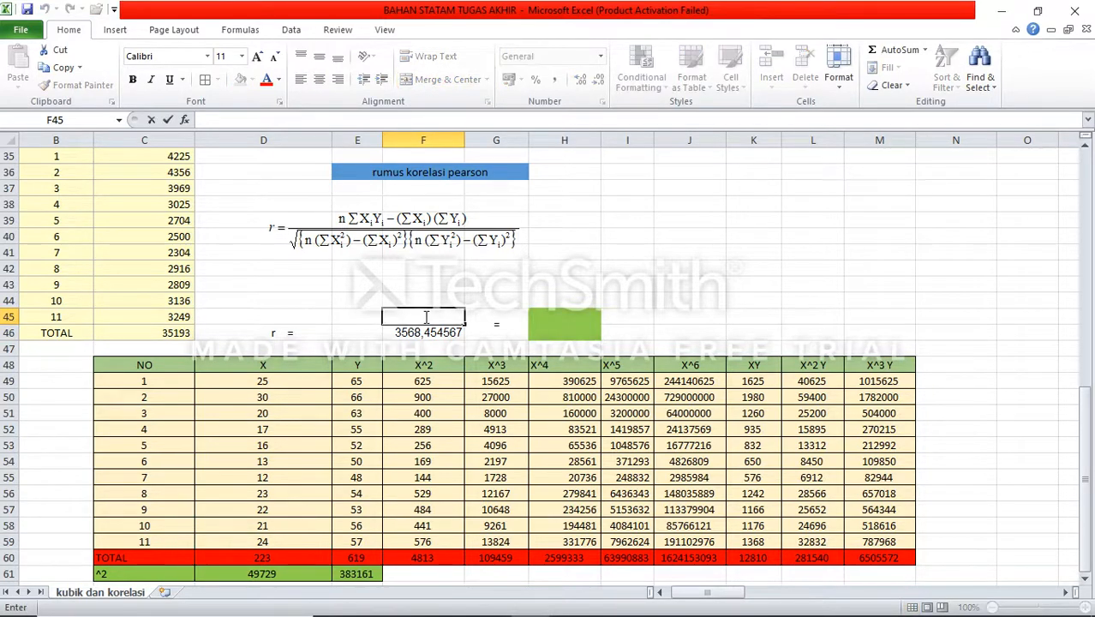
type("=")
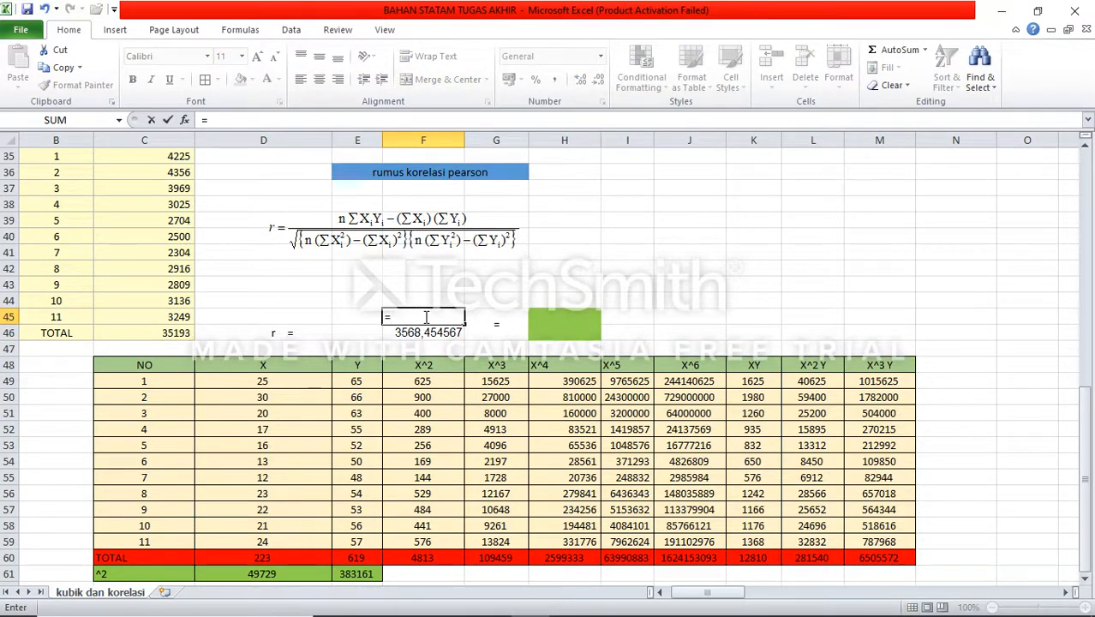
type("11*")
left_click(764, 555)
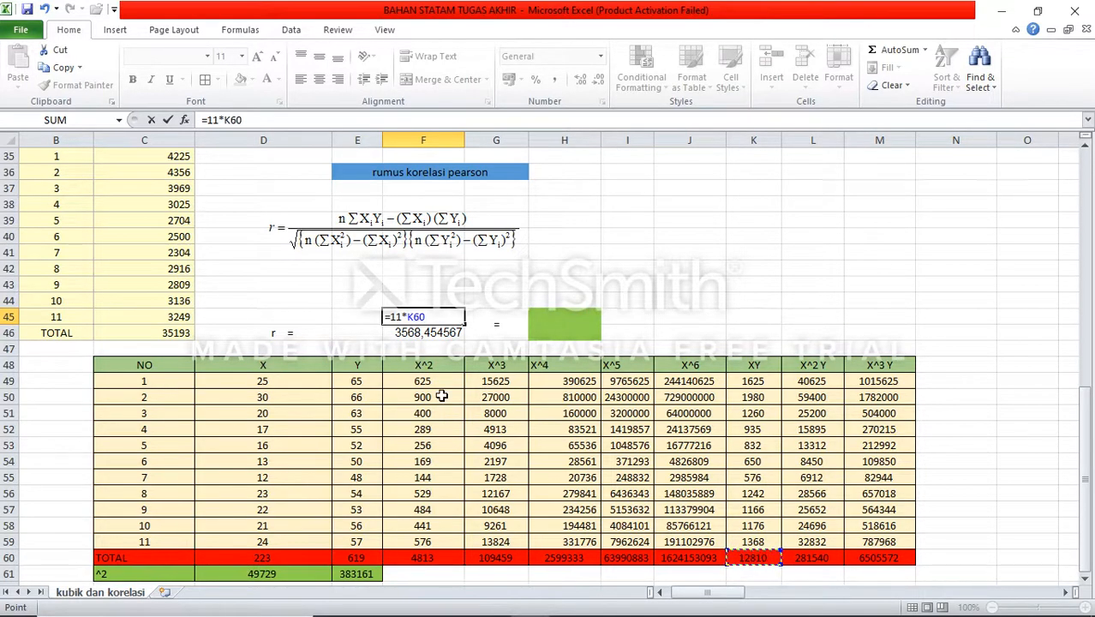
type("-")
left_click(298, 557)
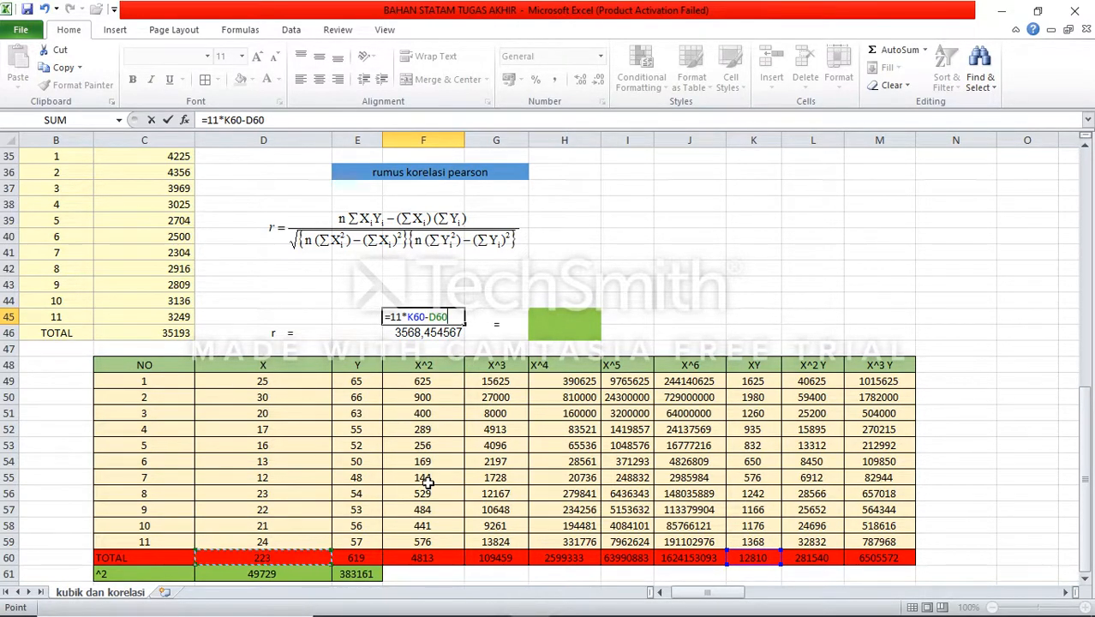
type("*")
left_click(358, 559)
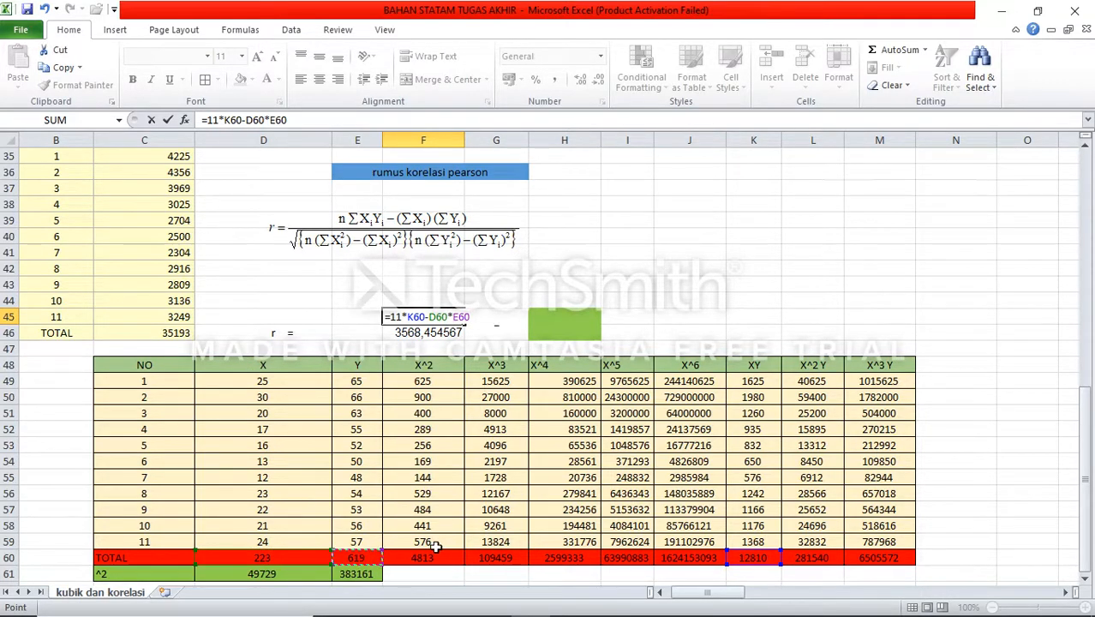
key("Return")
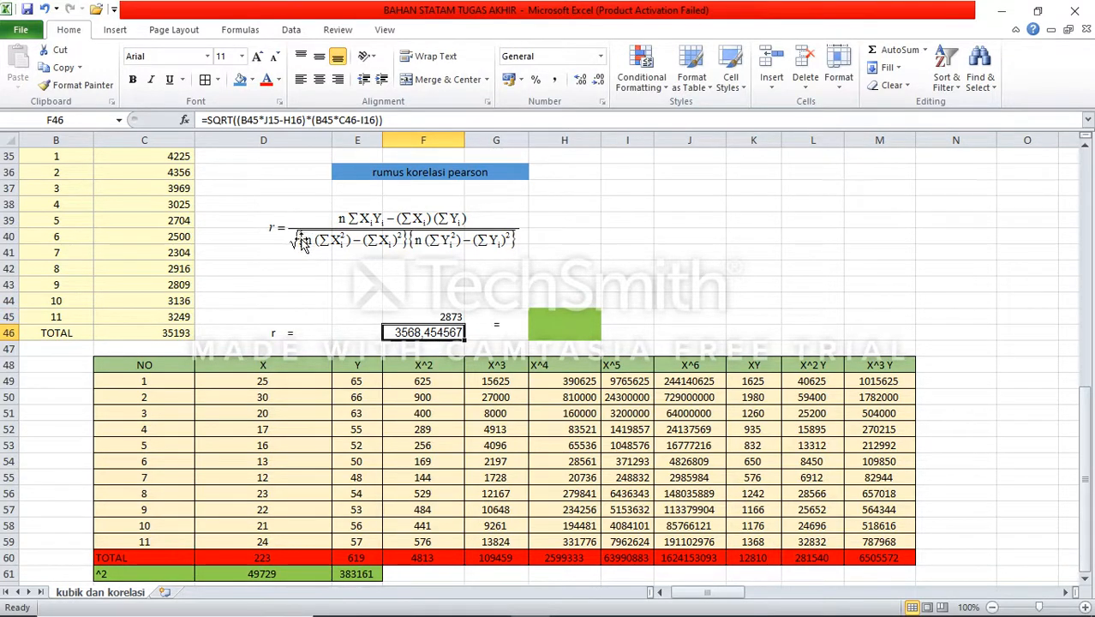
- Check the denominator formula in F46 and calculate the Pearson correlation r in the green cell H45 with =F45/F46
double_click(449, 333)
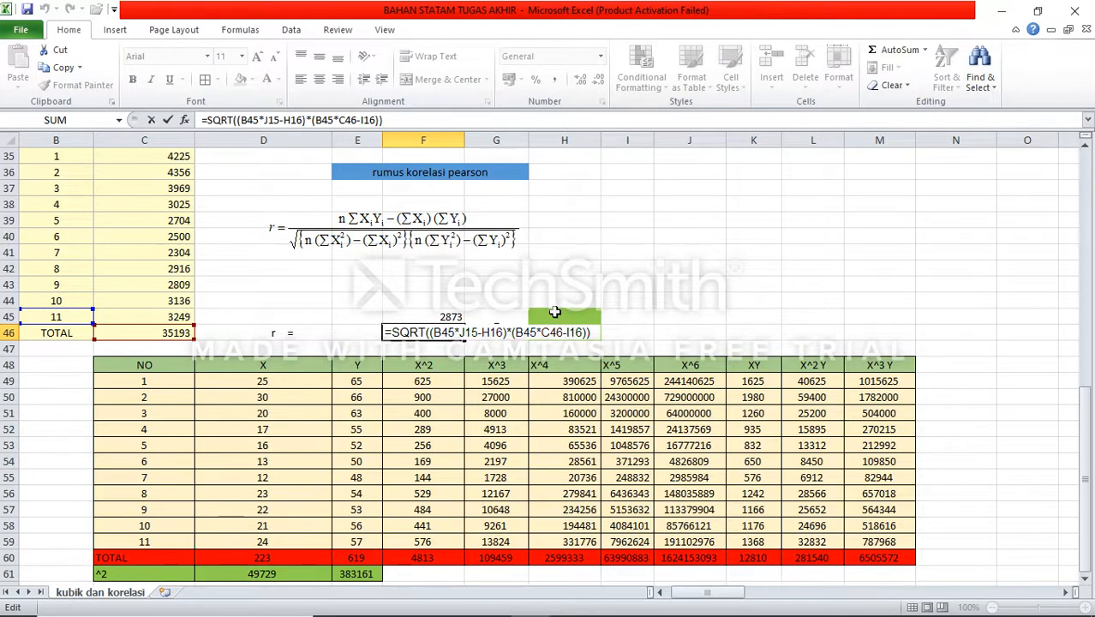
left_click(571, 320)
double_click(571, 318)
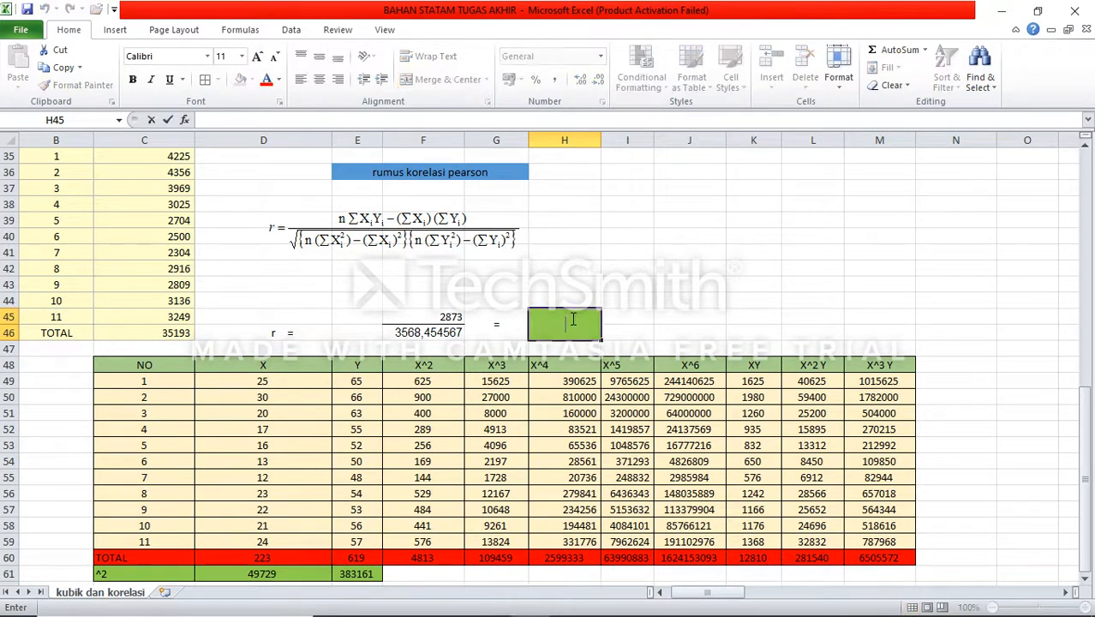
type("=")
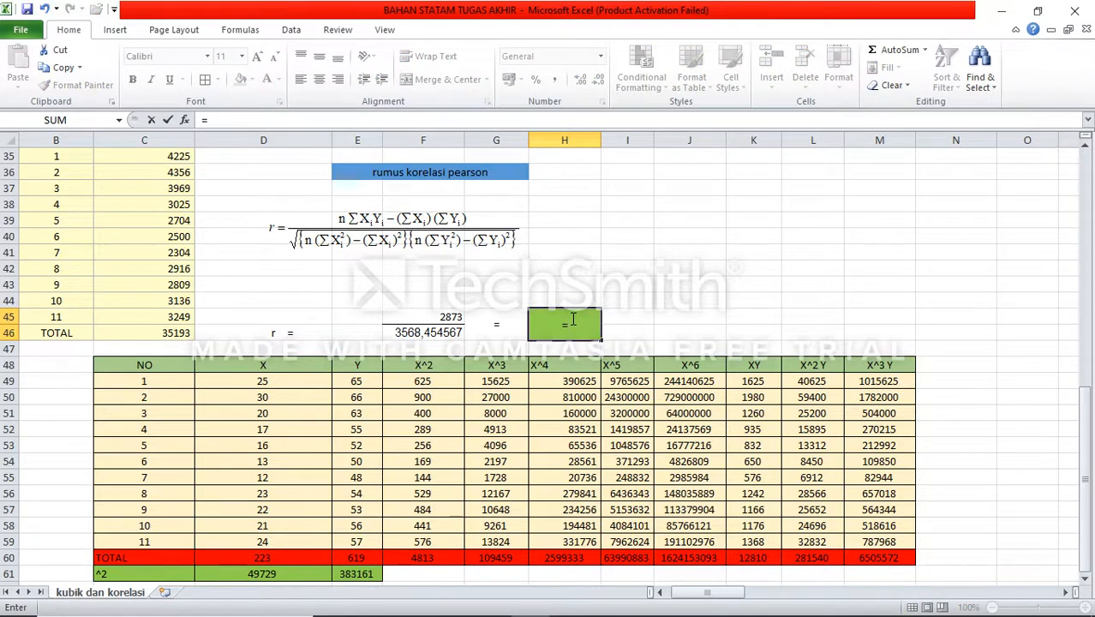
left_click(451, 317)
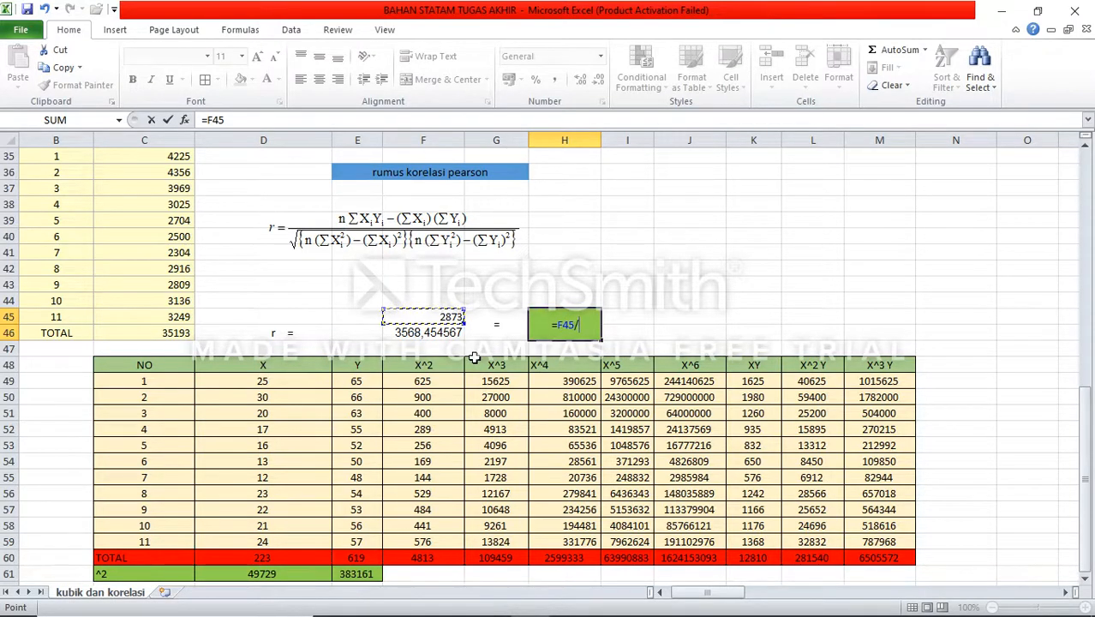
type("/")
left_click(446, 332)
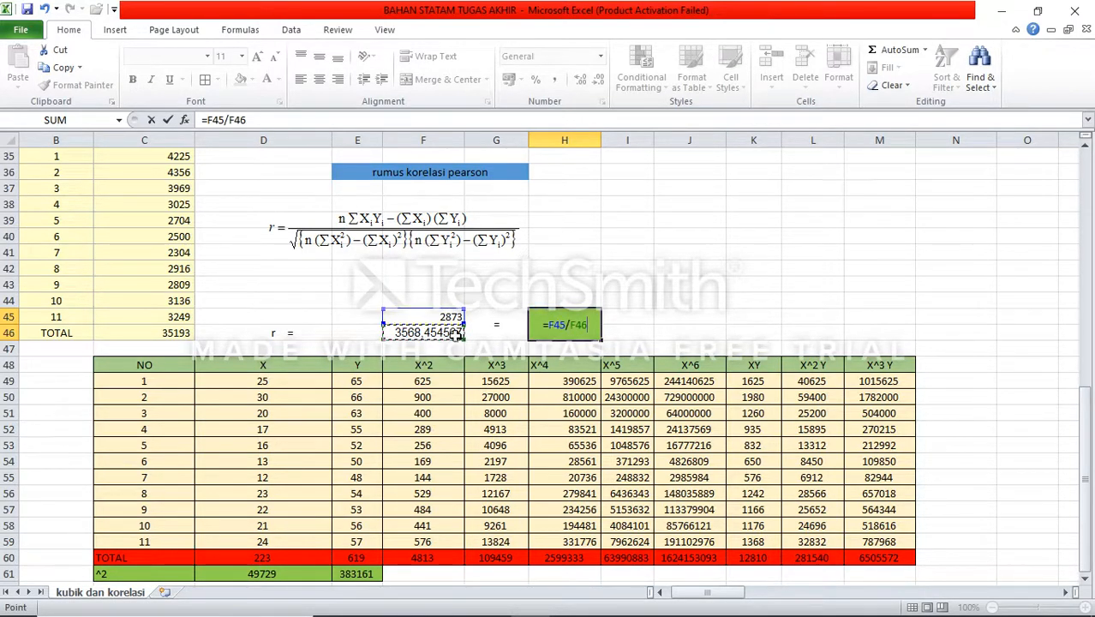
key("Return")
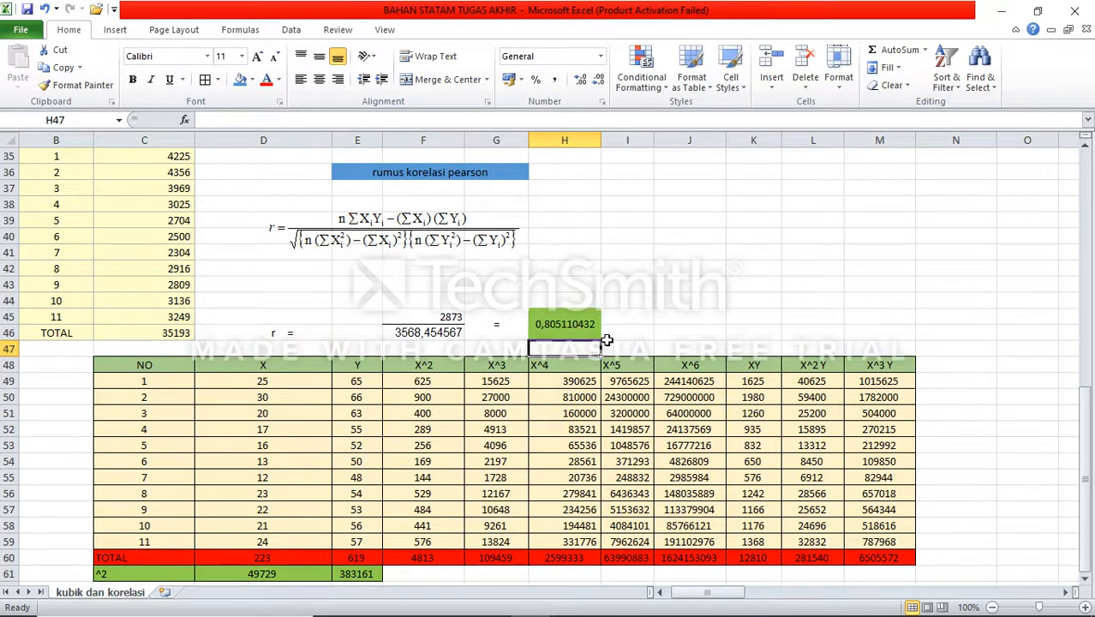
- Review the source data, the cubic regression model with its chart, and the Pearson correlation calculation across the worksheet
scroll(532, 349, "up", 11)
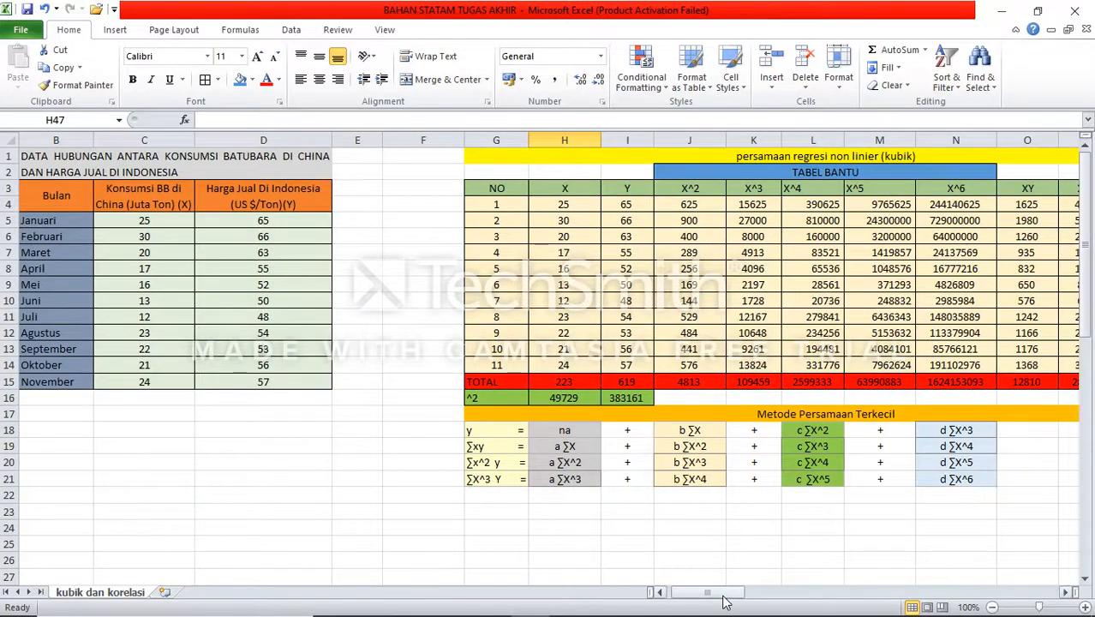
left_click_drag(721, 593, 905, 600)
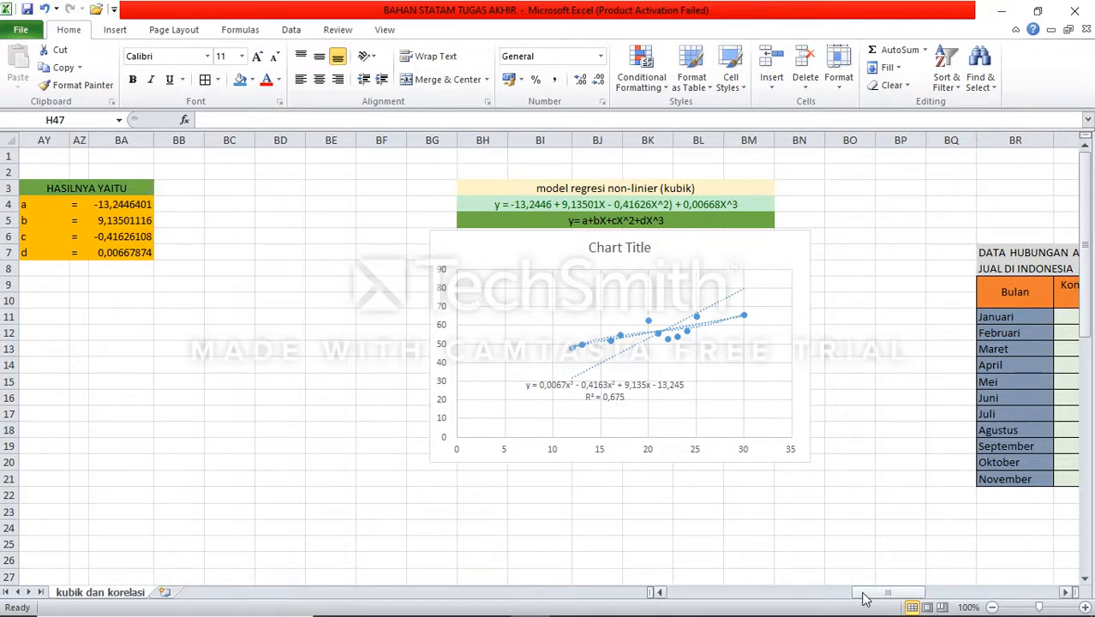
left_click_drag(865, 598, 856, 594)
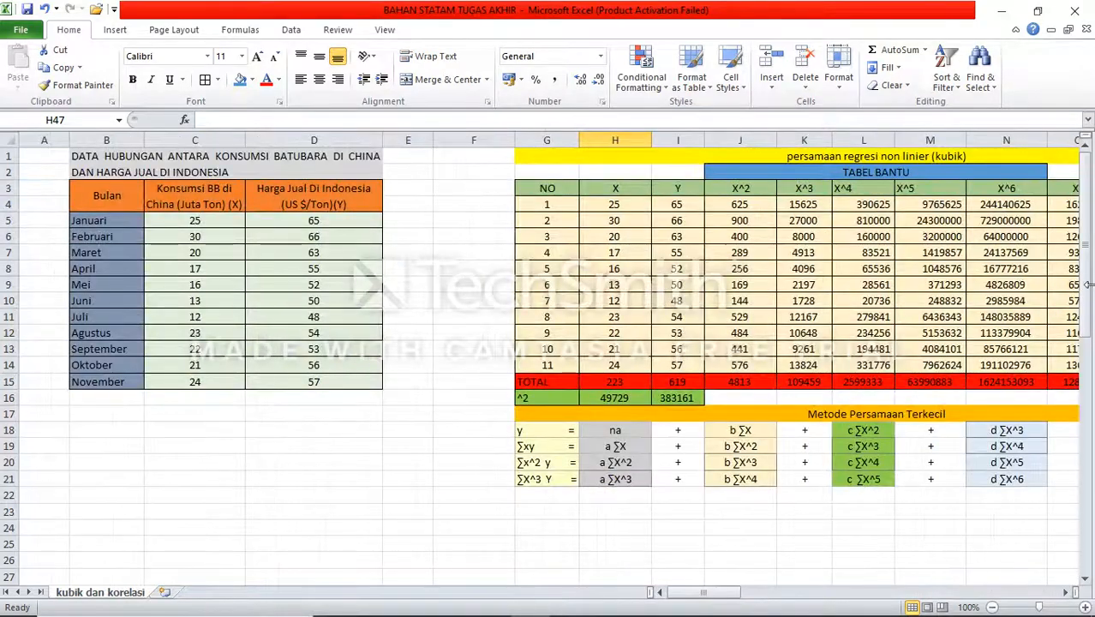
left_click_drag(1086, 285, 1091, 521)
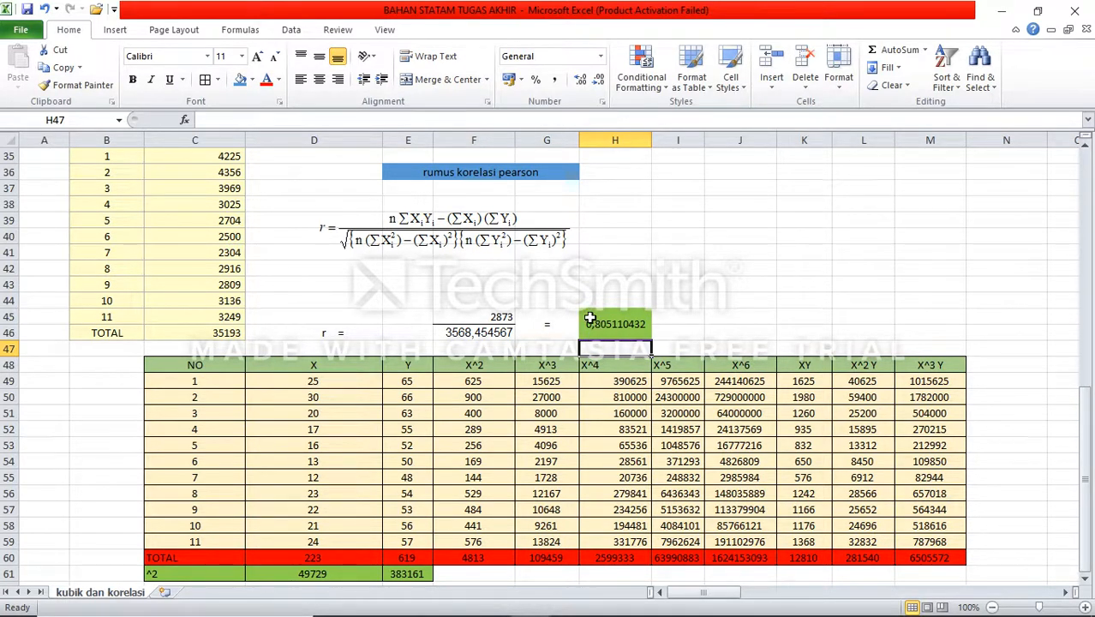
scroll(589, 317, "up", 11)
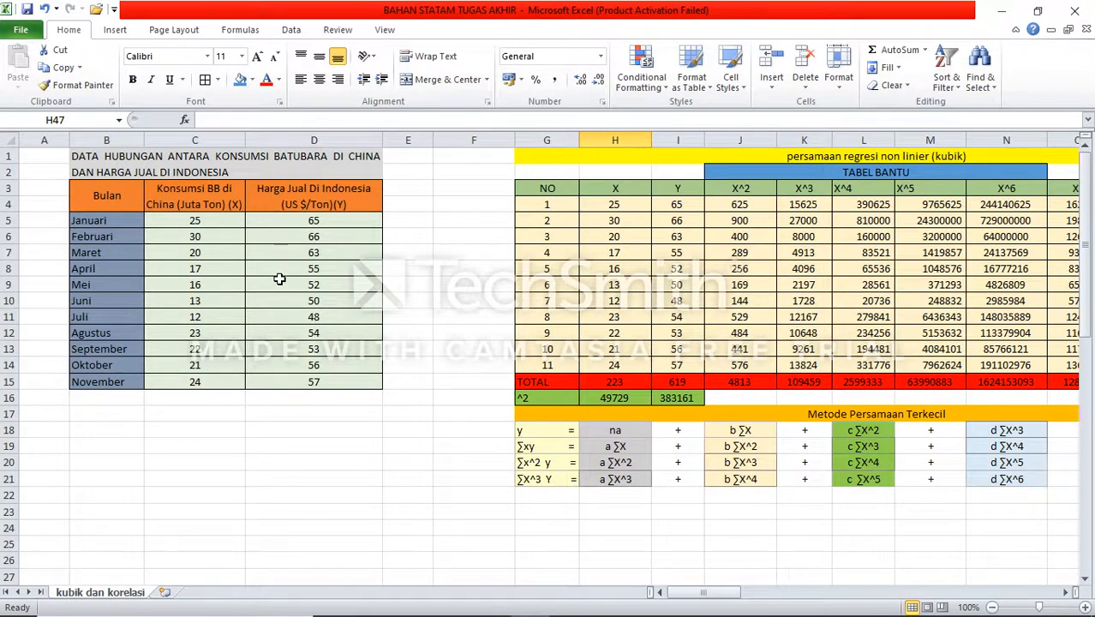
scroll(293, 276, "down", 11)
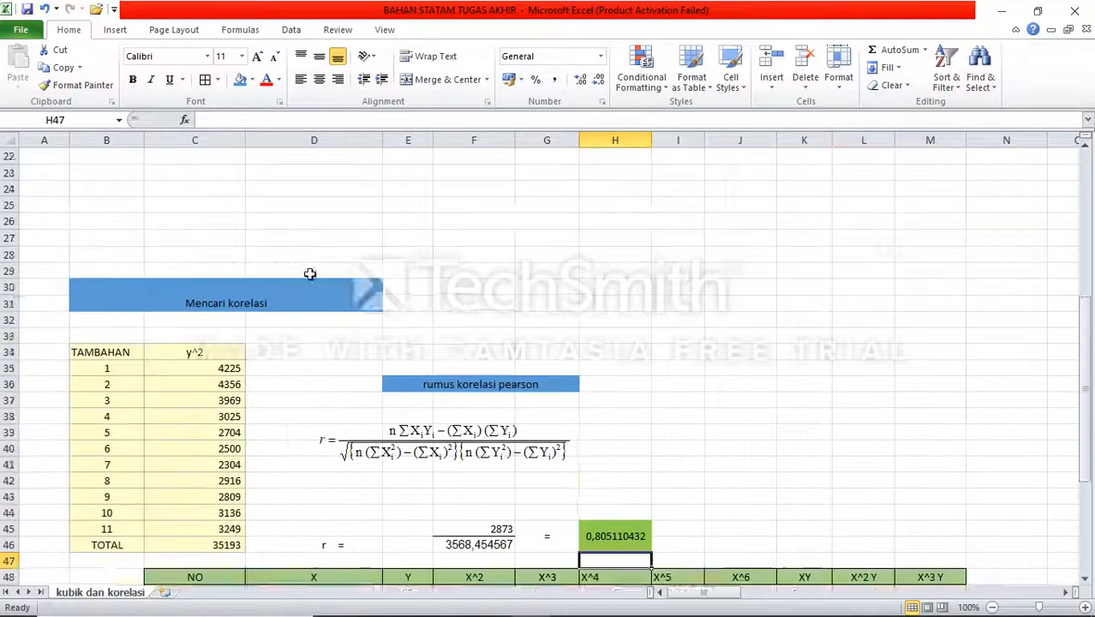